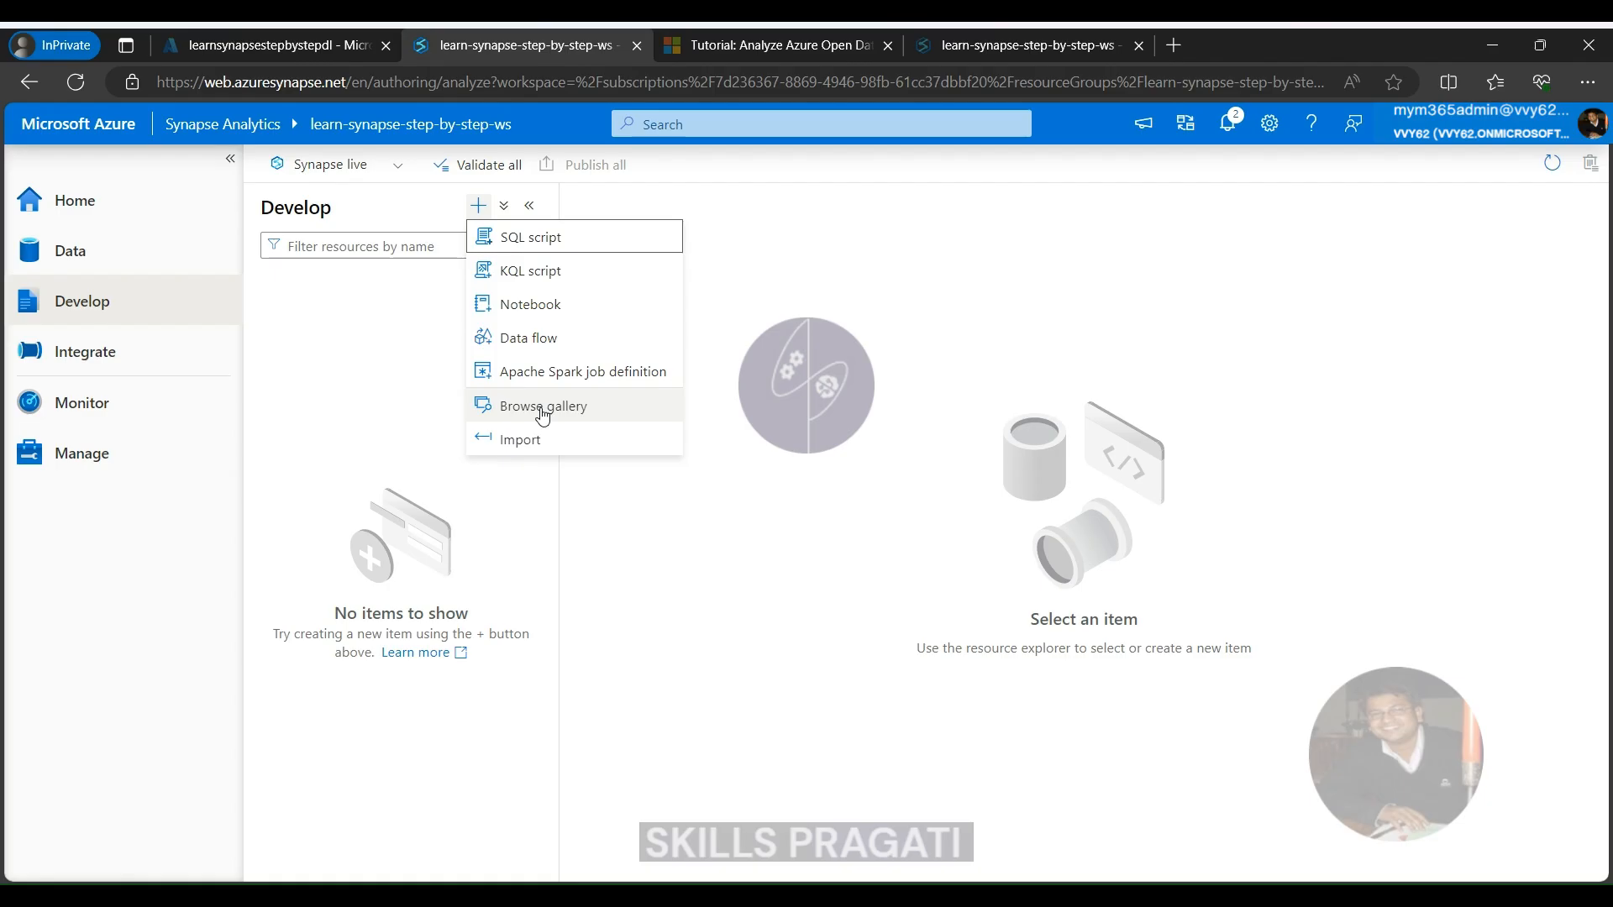
Browse the gallery's SQL script samples and continue with the "Query Parquet files" sample
click(542, 412)
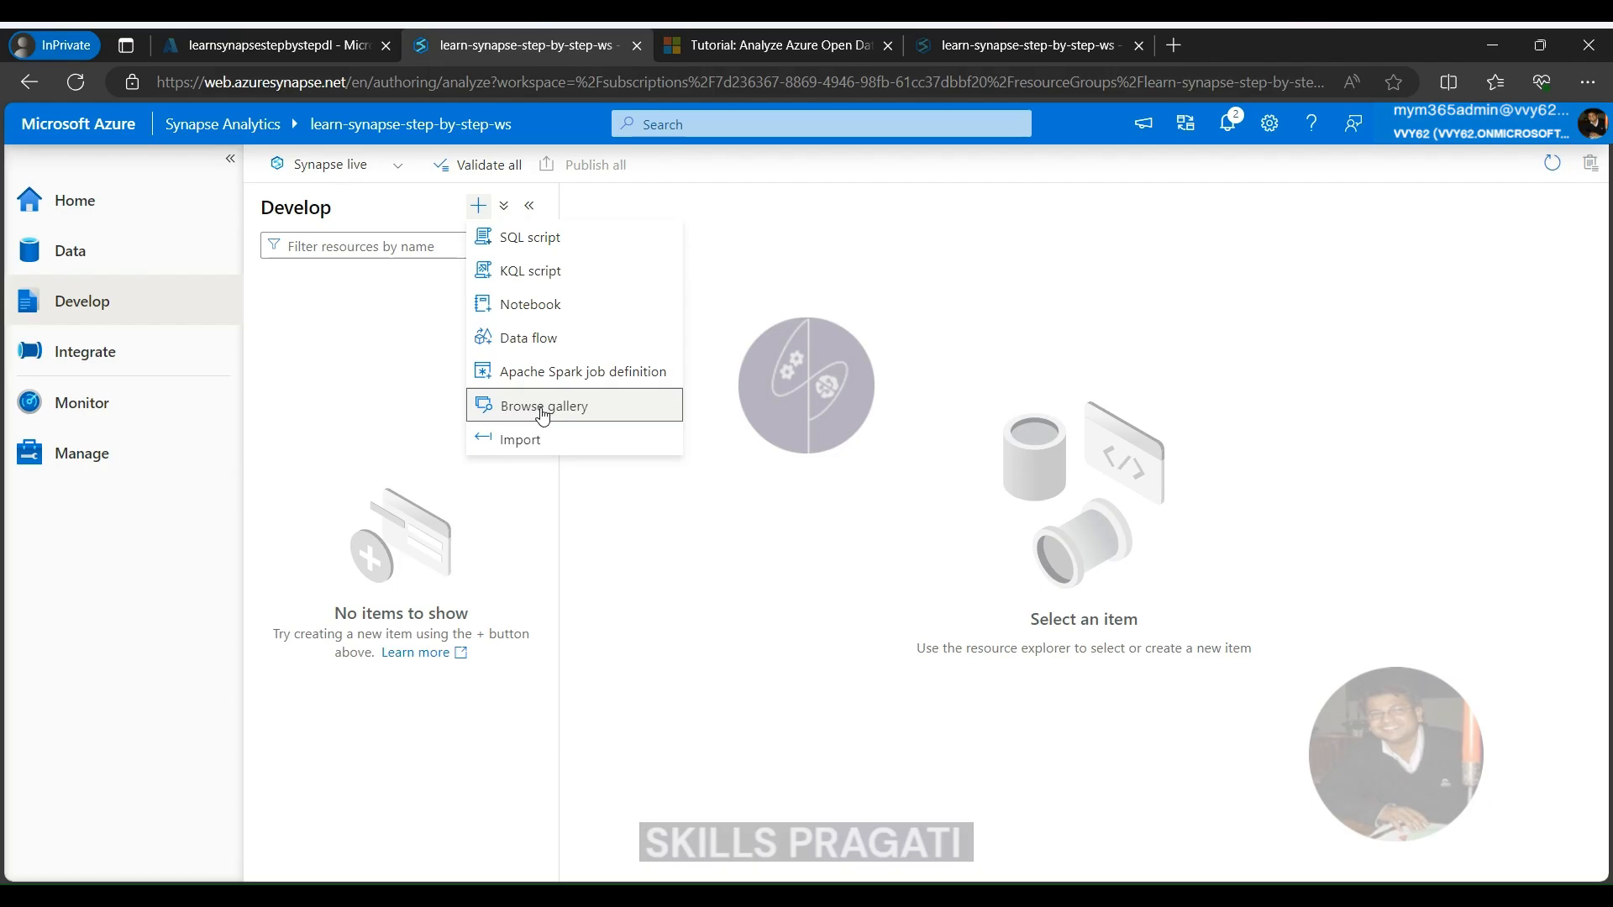
click(543, 405)
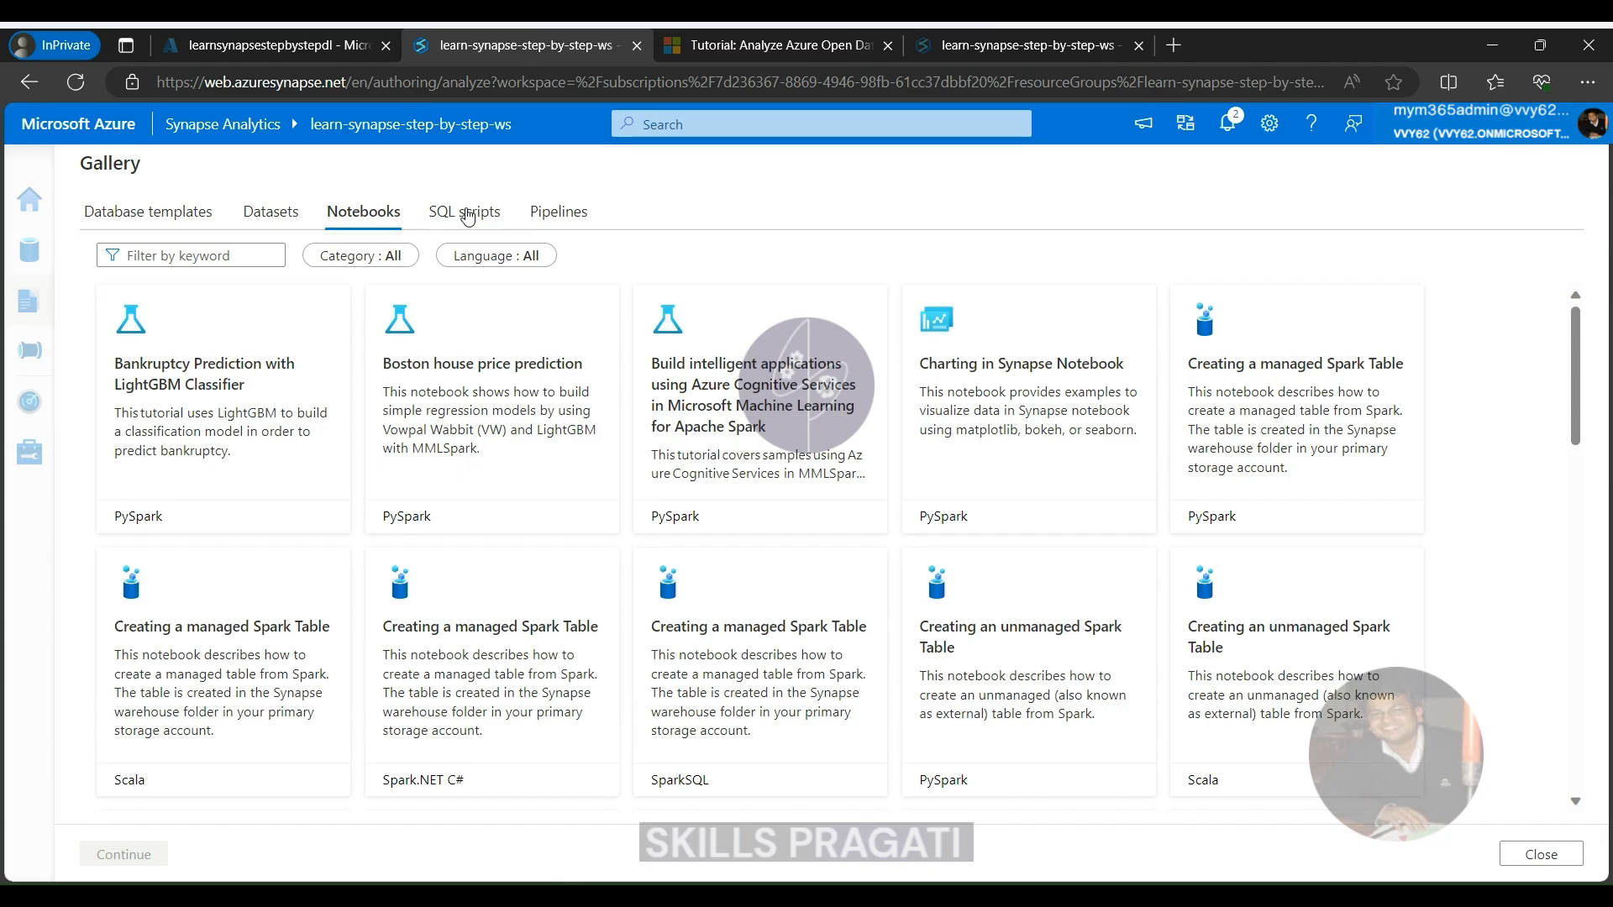
click(468, 217)
scroll(743, 534, down, 2)
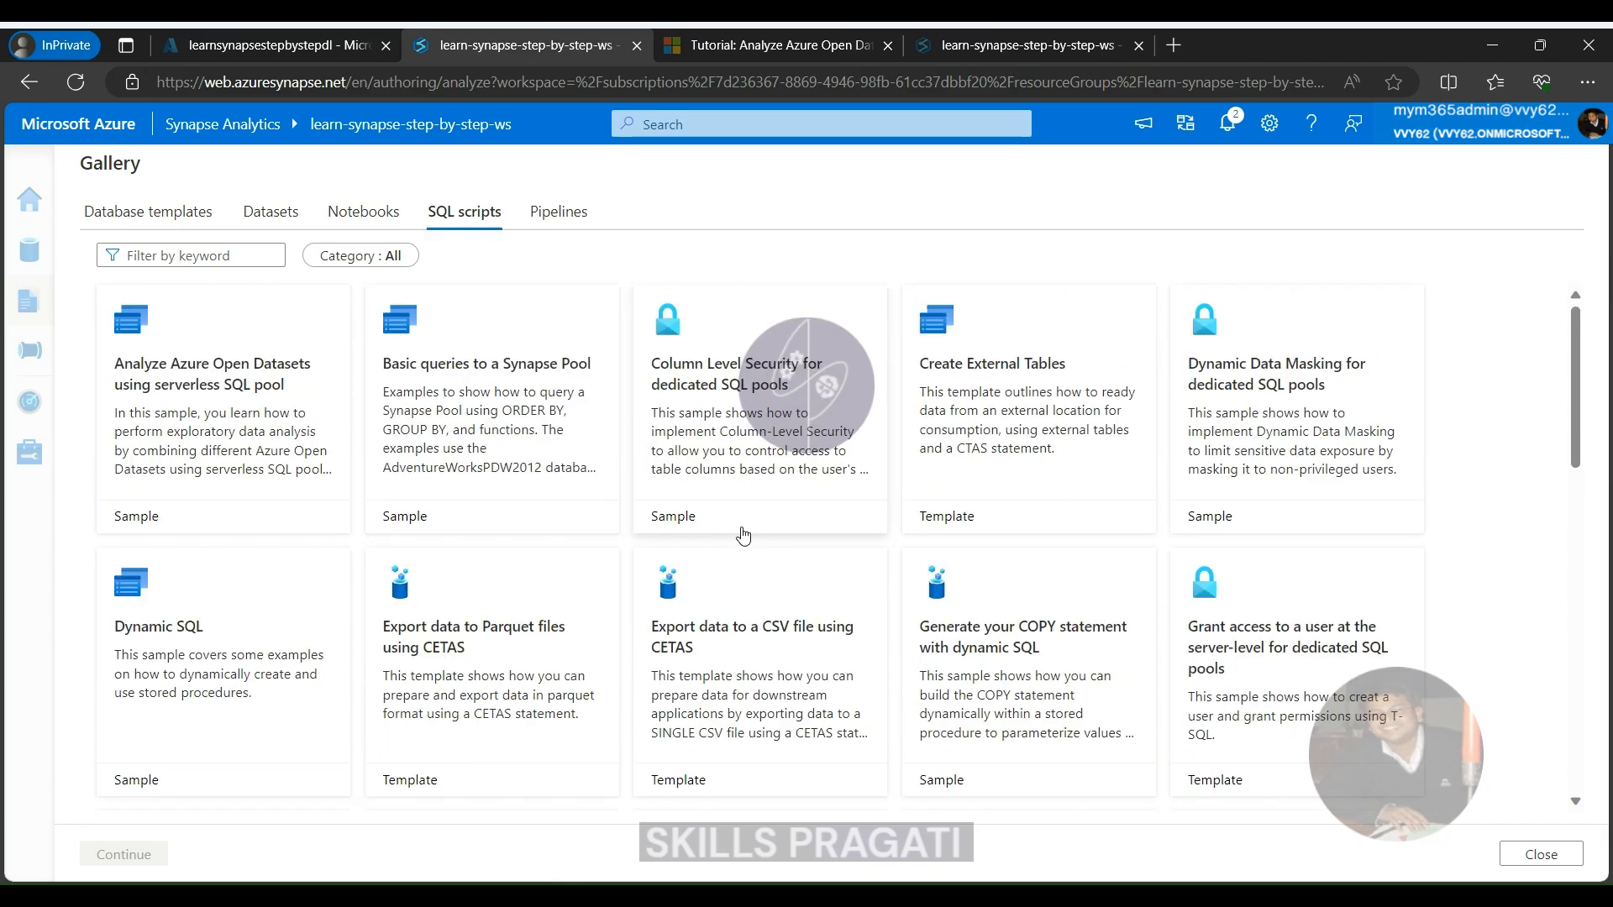
scroll(798, 521, down, 5)
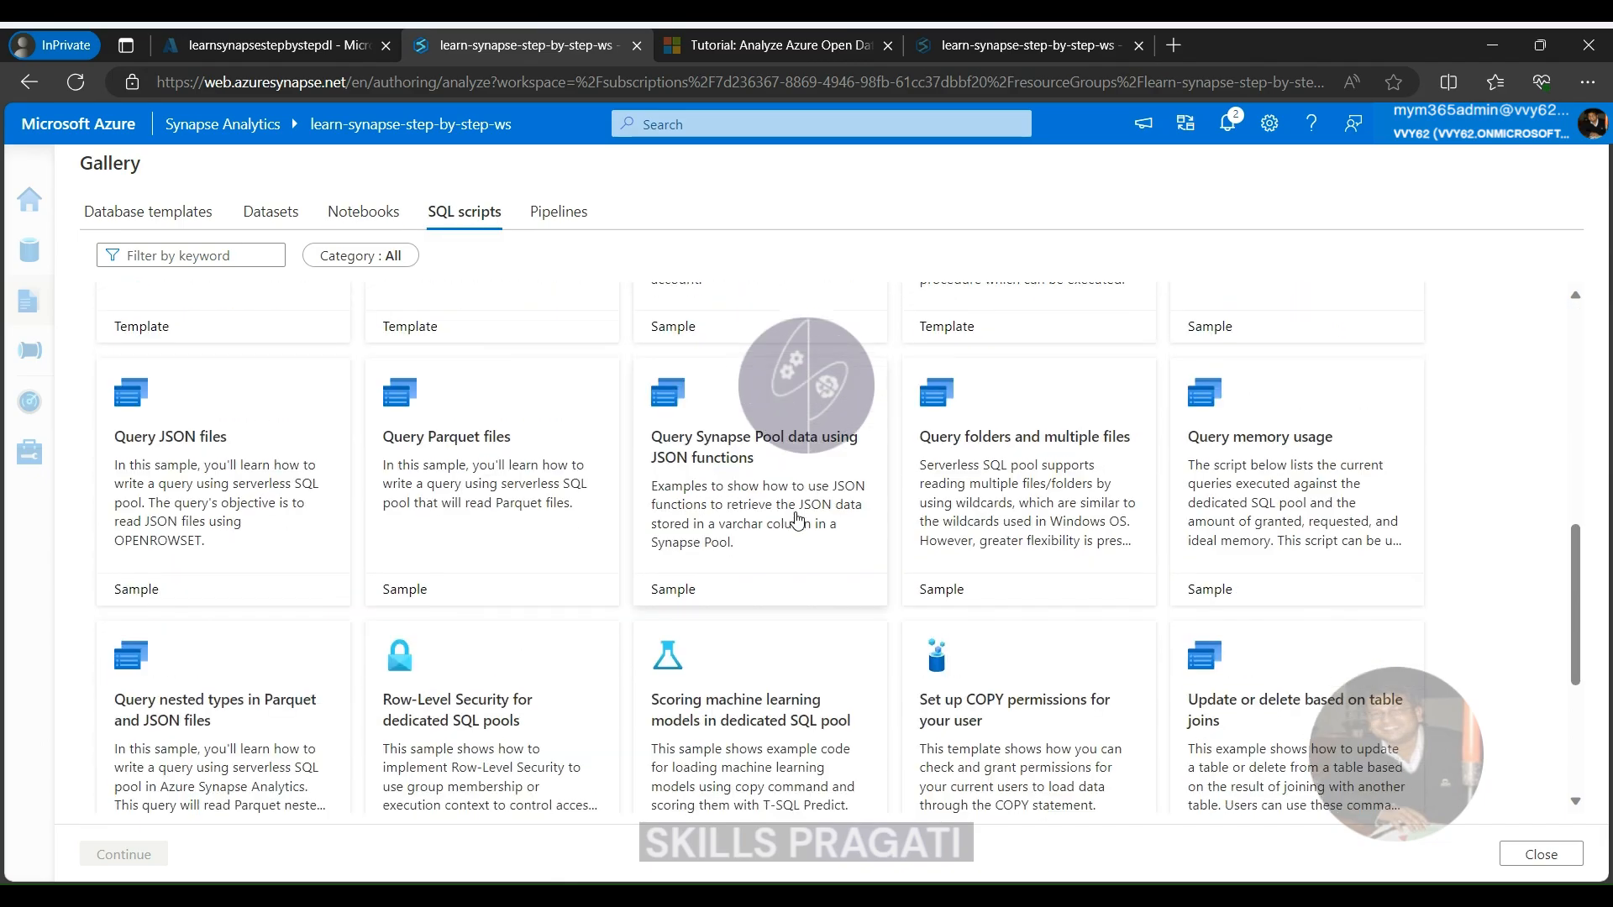
scroll(797, 519, down, 3)
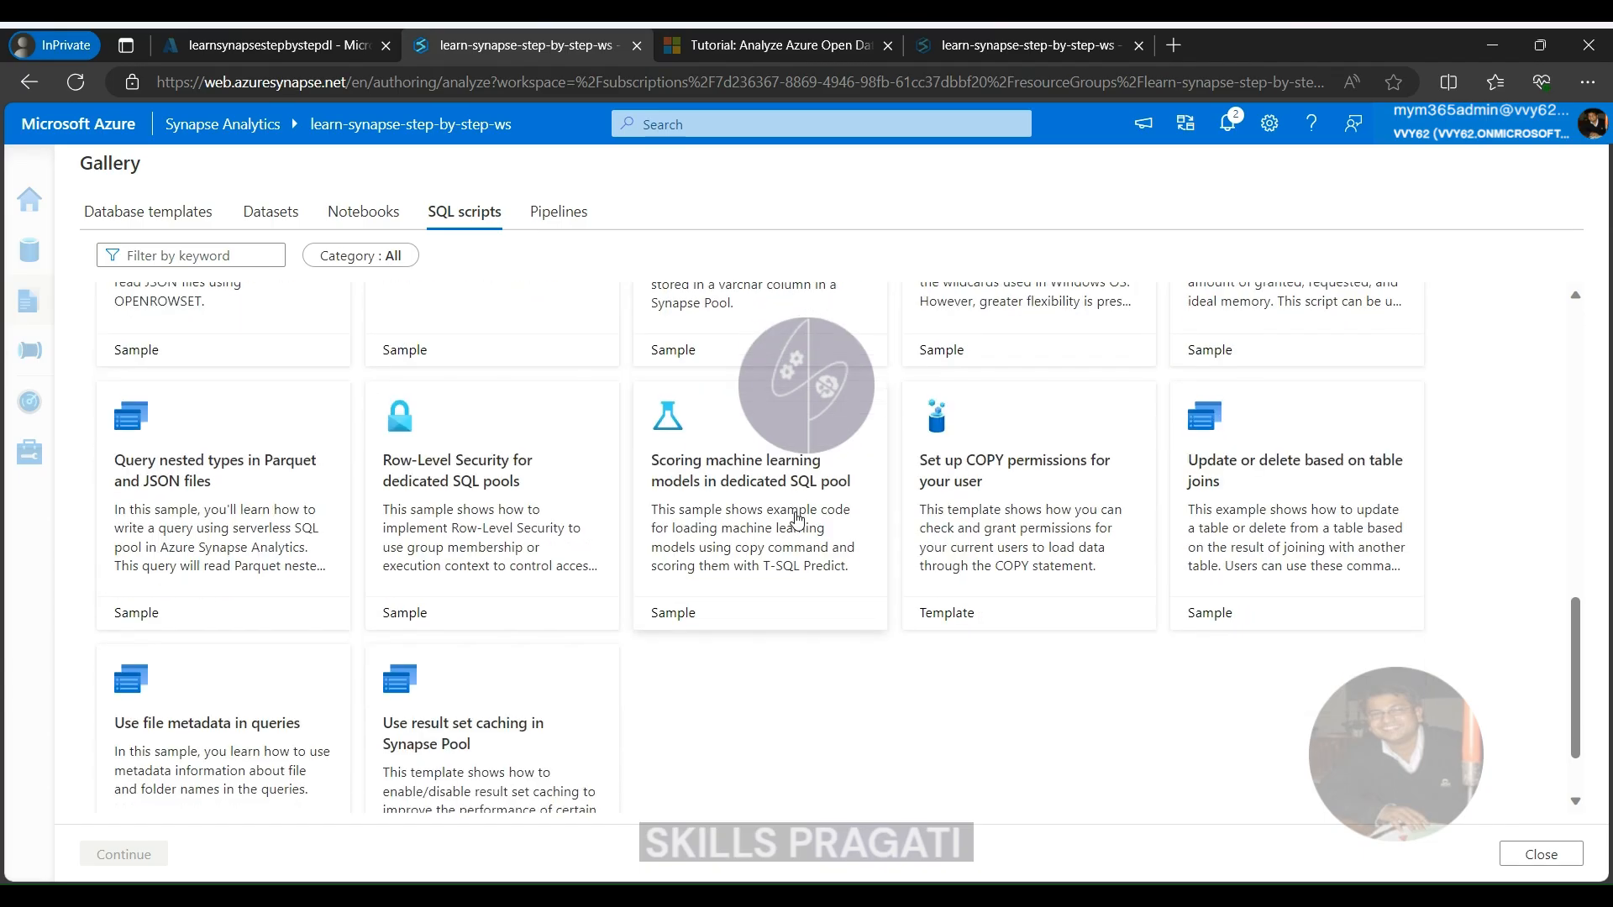
scroll(797, 519, up, 2)
click(435, 363)
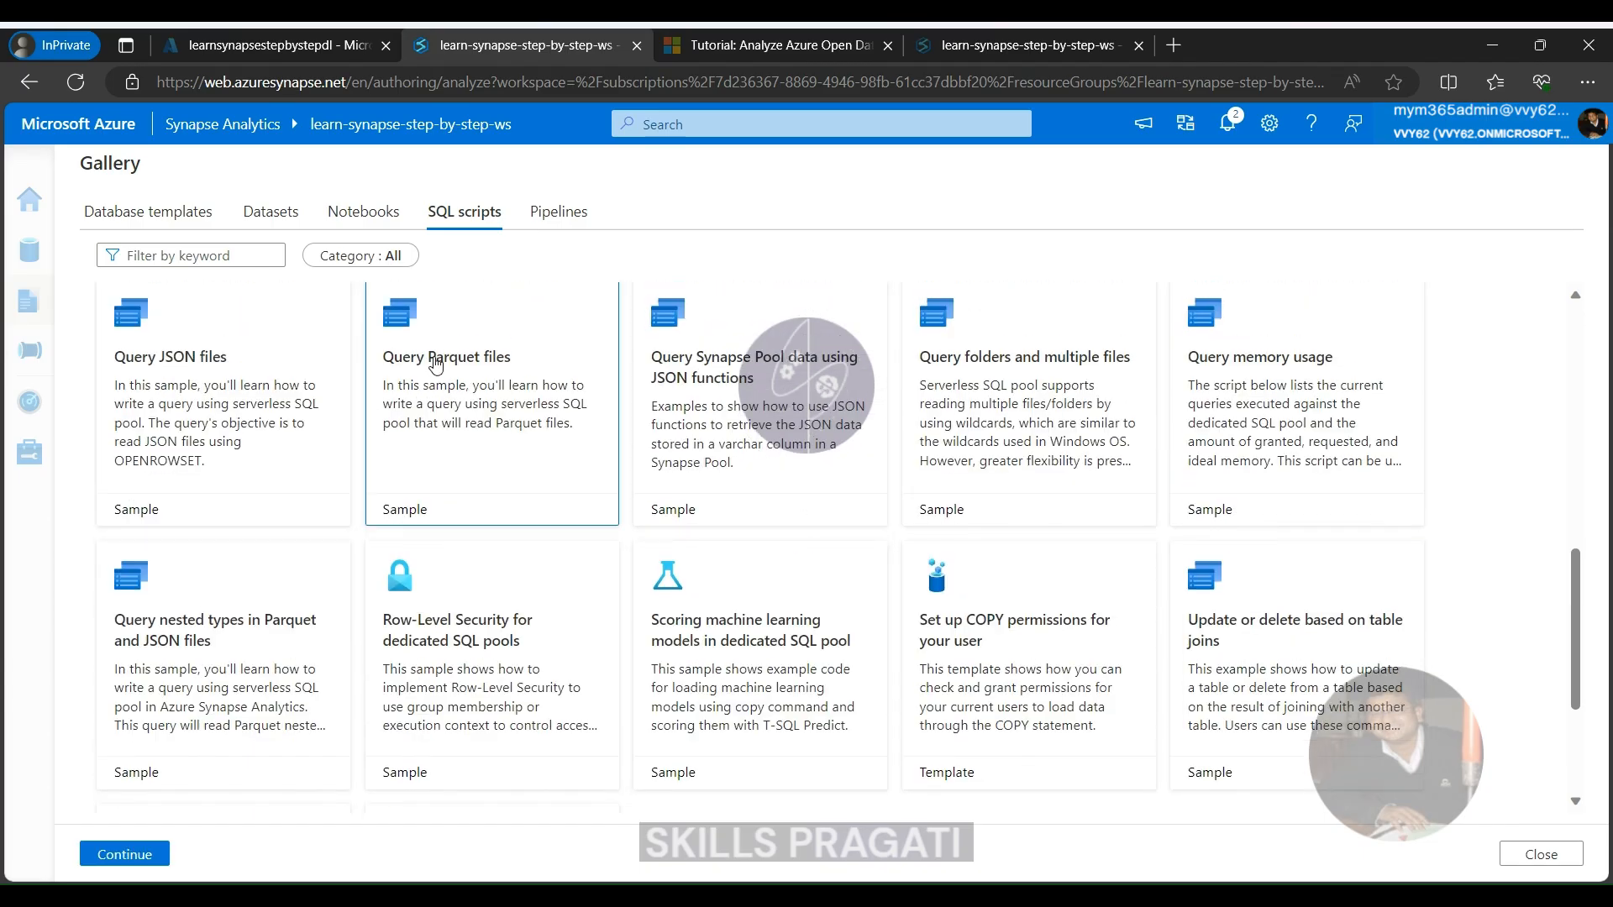
click(132, 853)
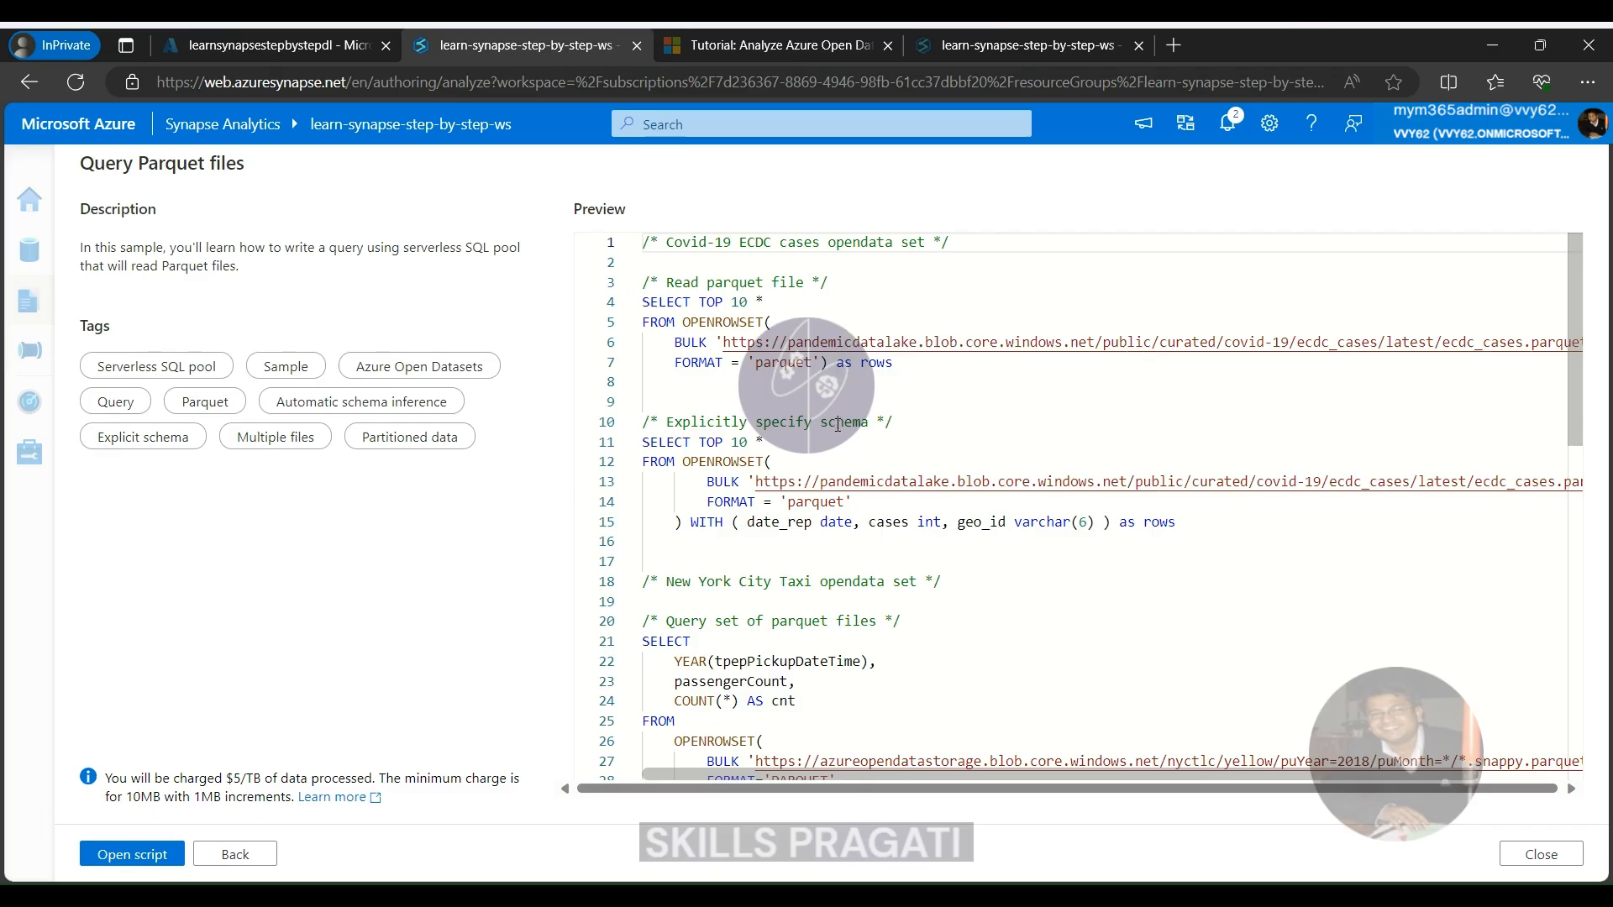
Review the code preview of the Query Parquet files sample through to its end and open it as a script
scroll(837, 425, down, 2)
scroll(838, 425, down, 2)
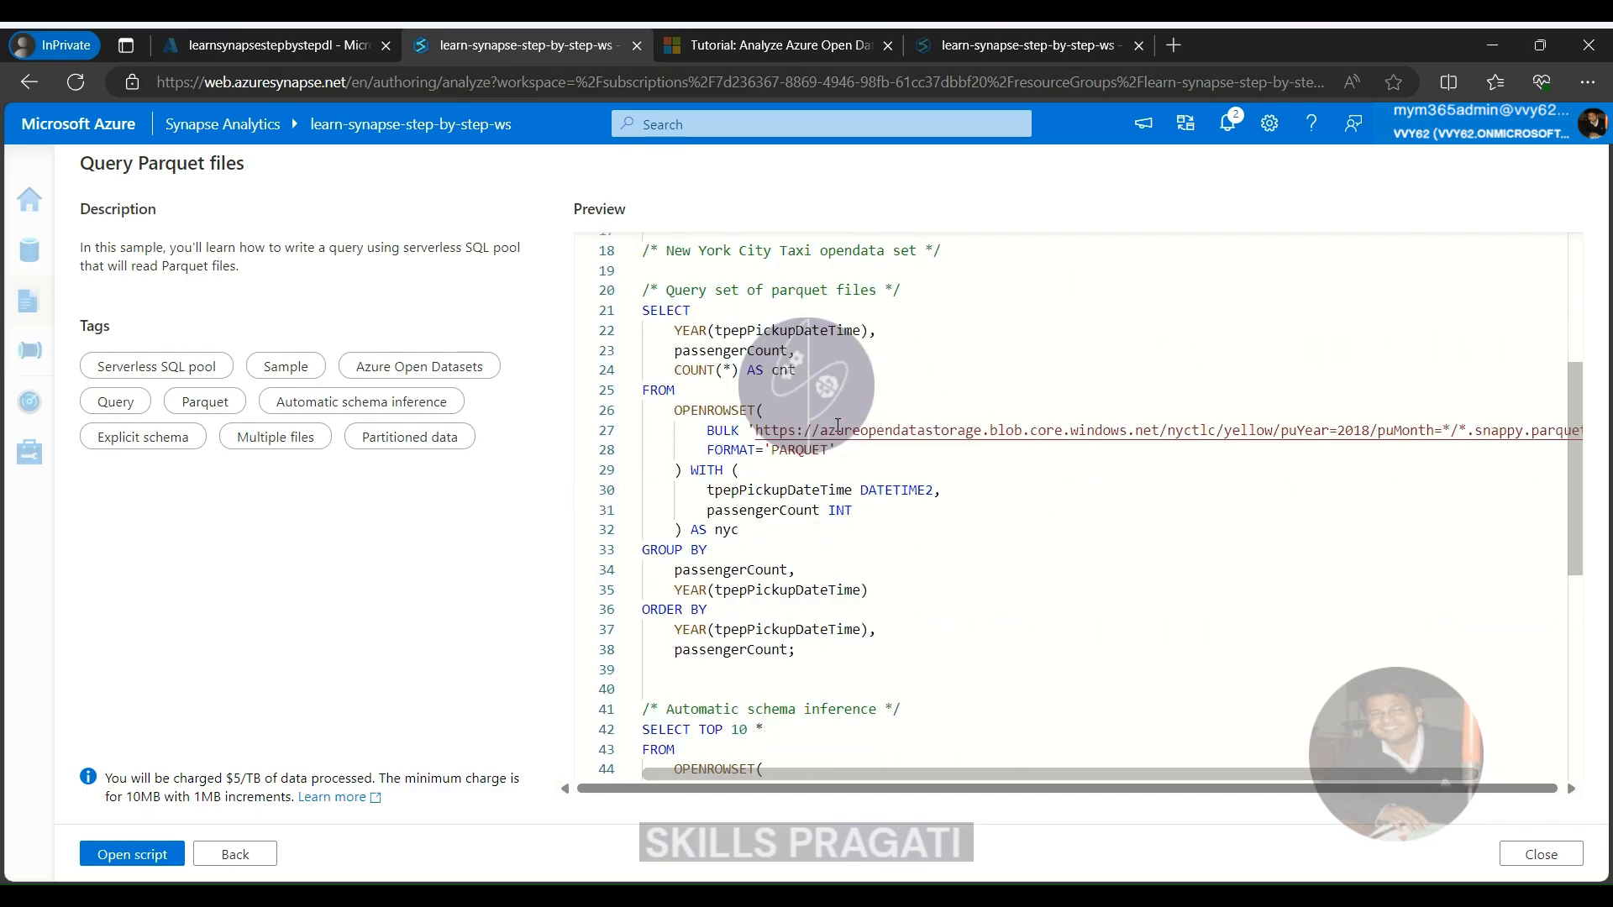
scroll(838, 426, down, 1)
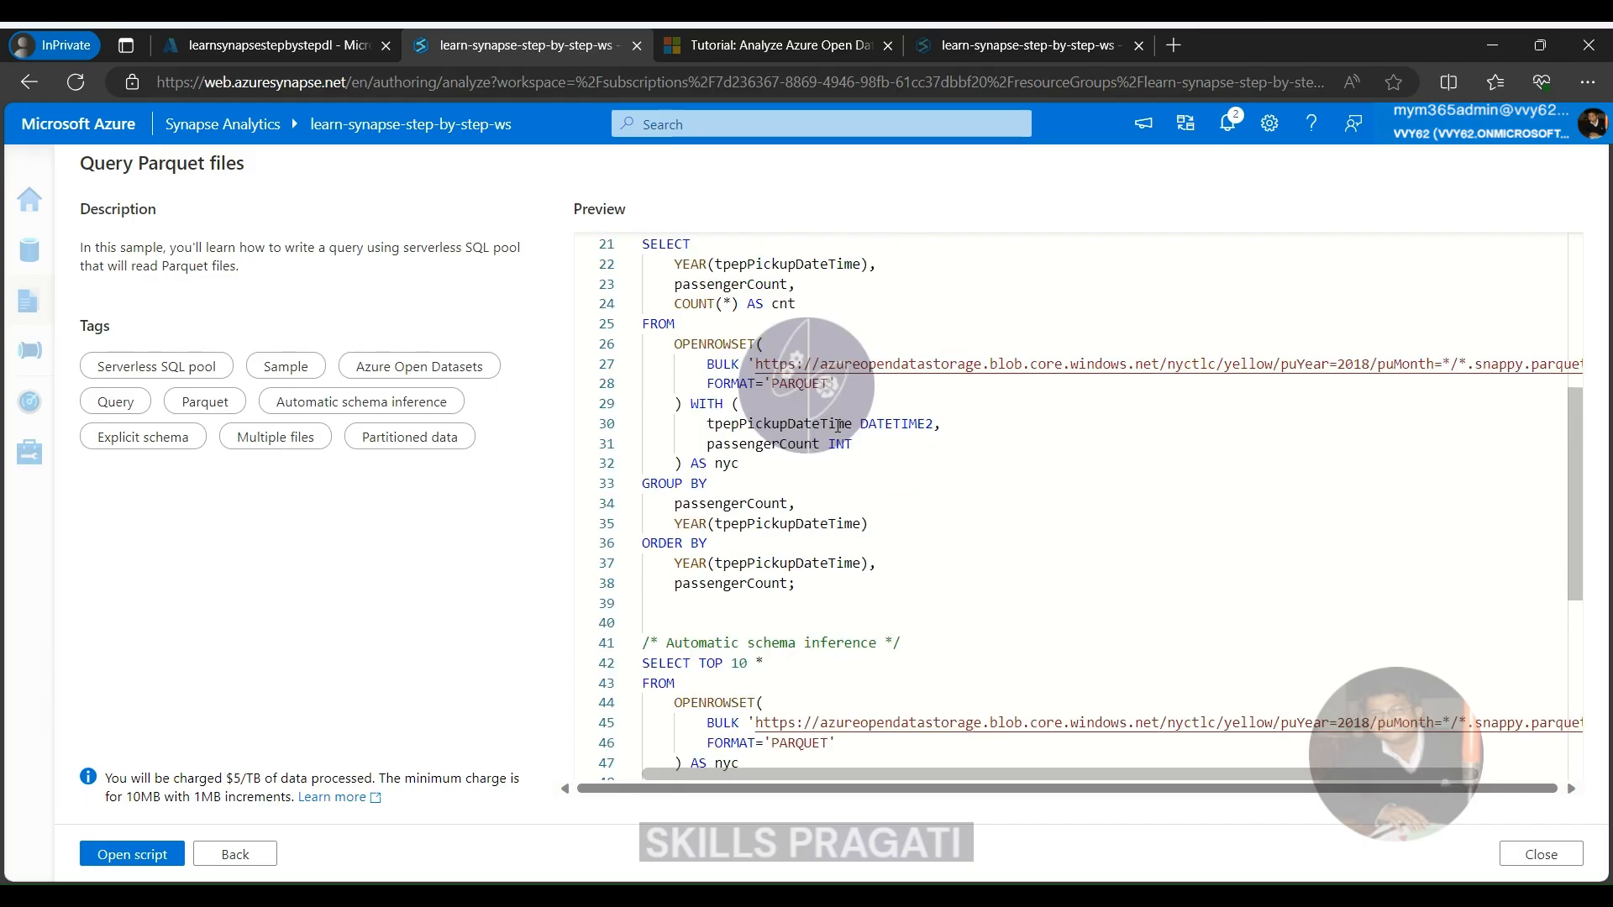
scroll(838, 426, down, 5)
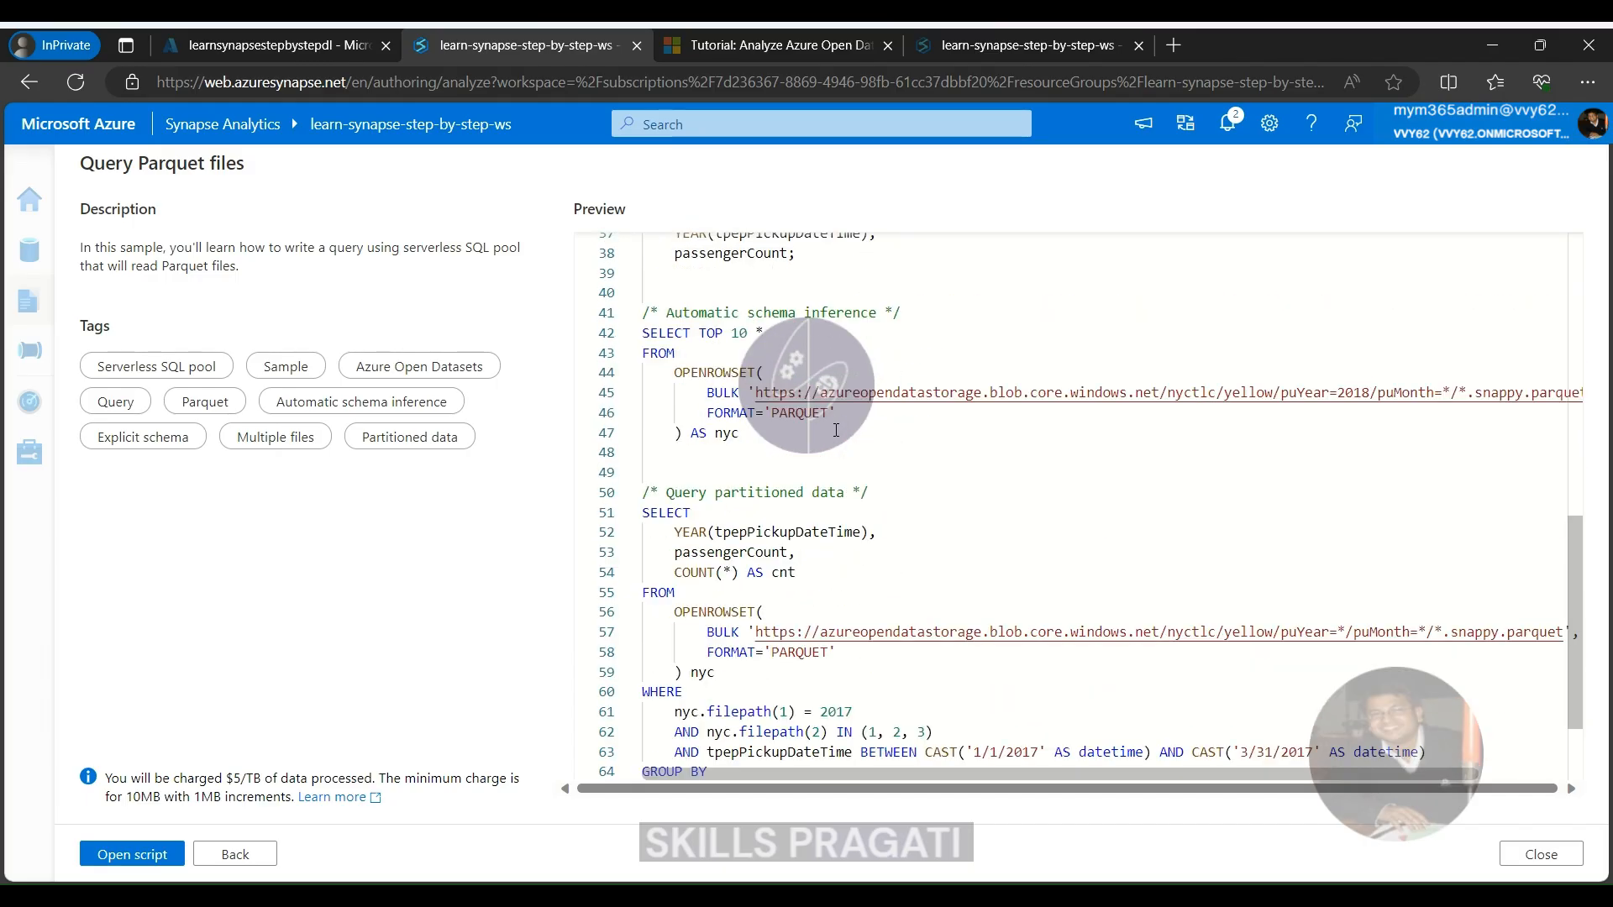
scroll(924, 696, down, 3)
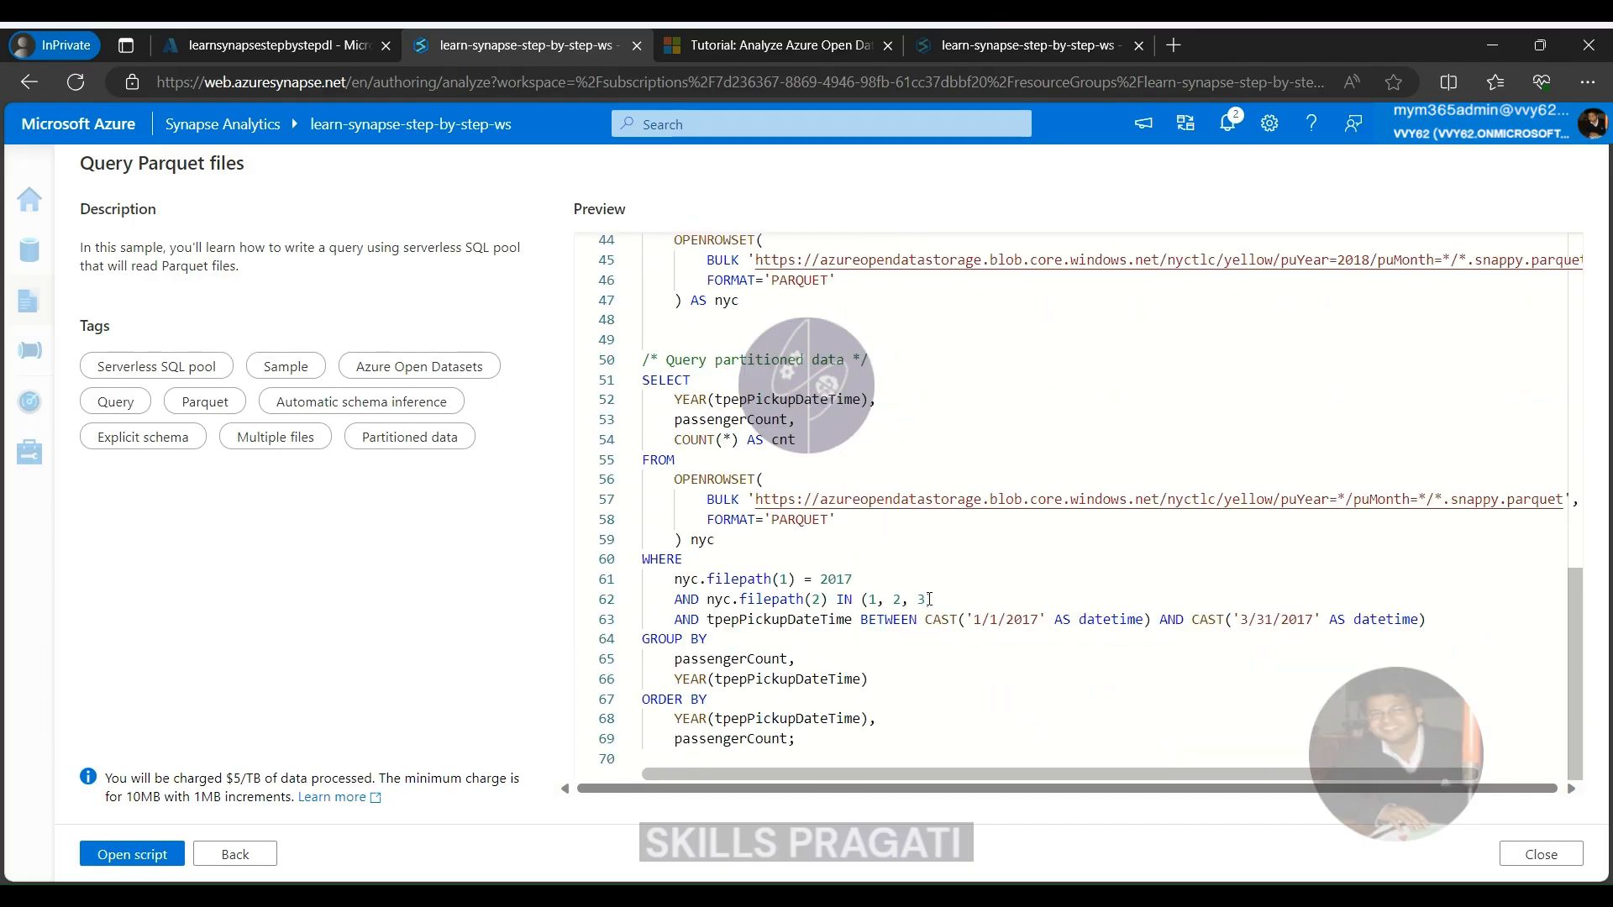
click(130, 855)
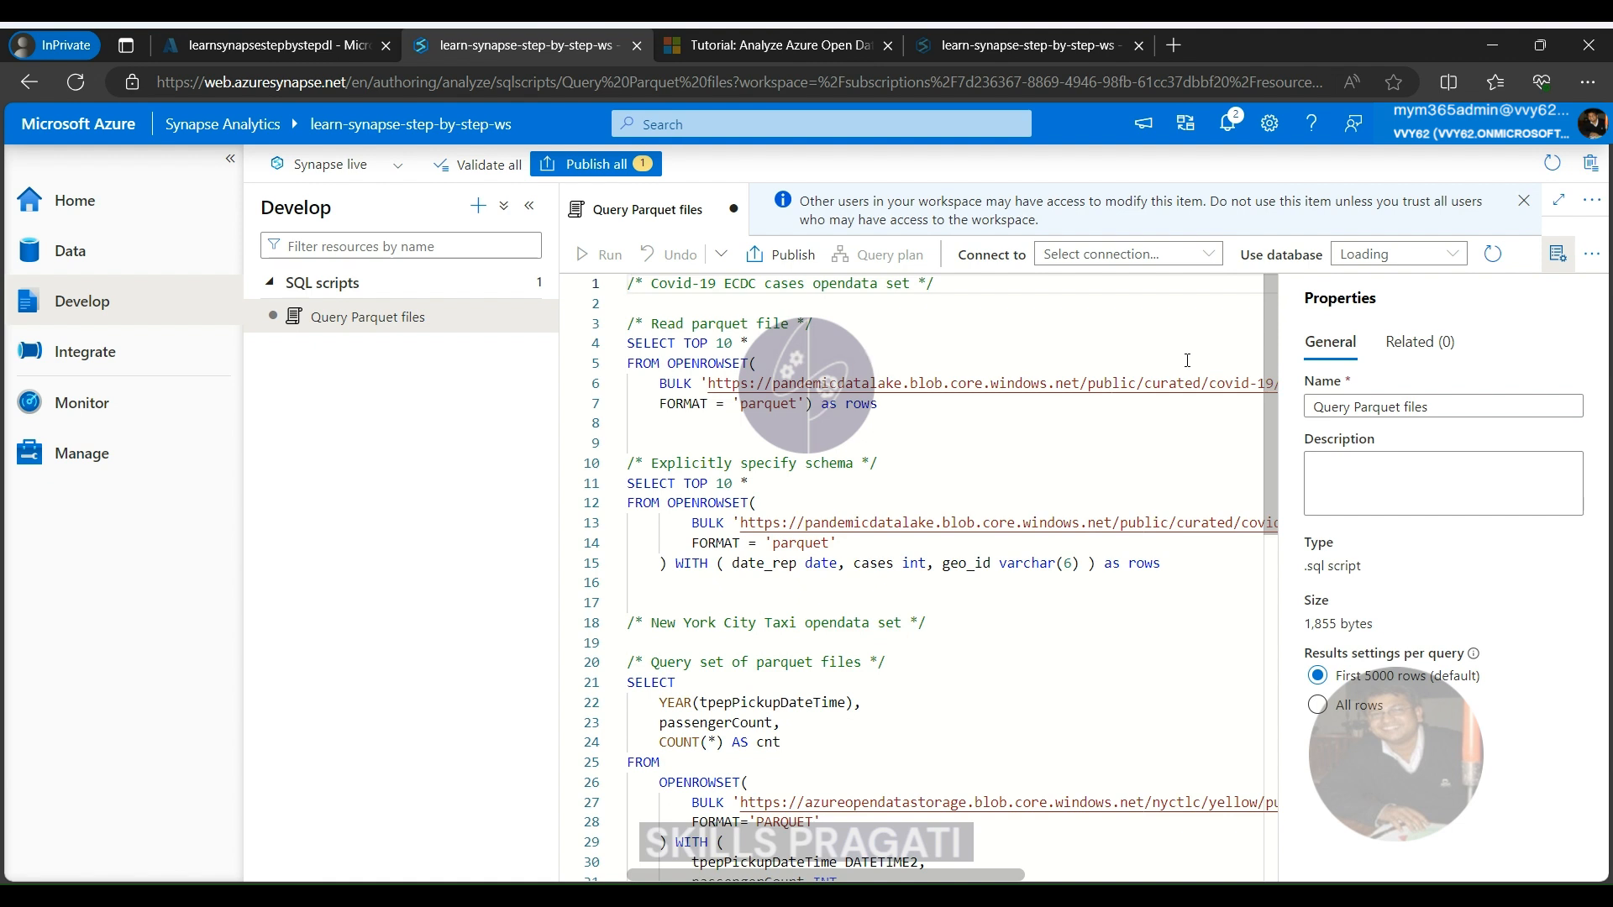
Connect the script to the Built-in serverless pool and run only the first "Read parquet file" query, checking its result rows
click(1118, 253)
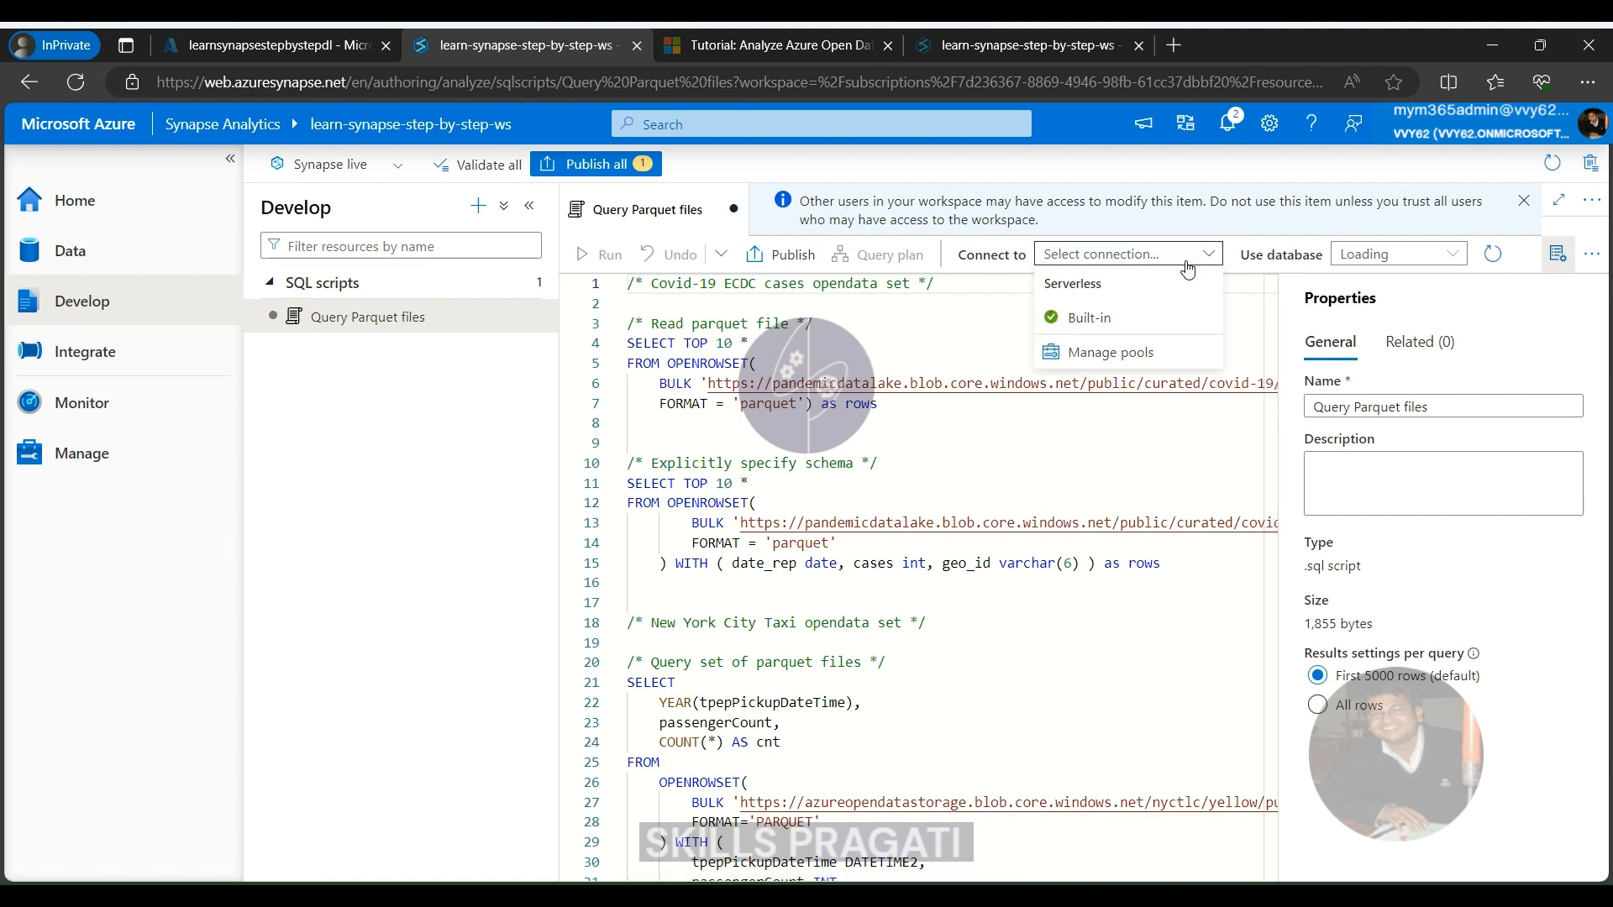
click(1075, 319)
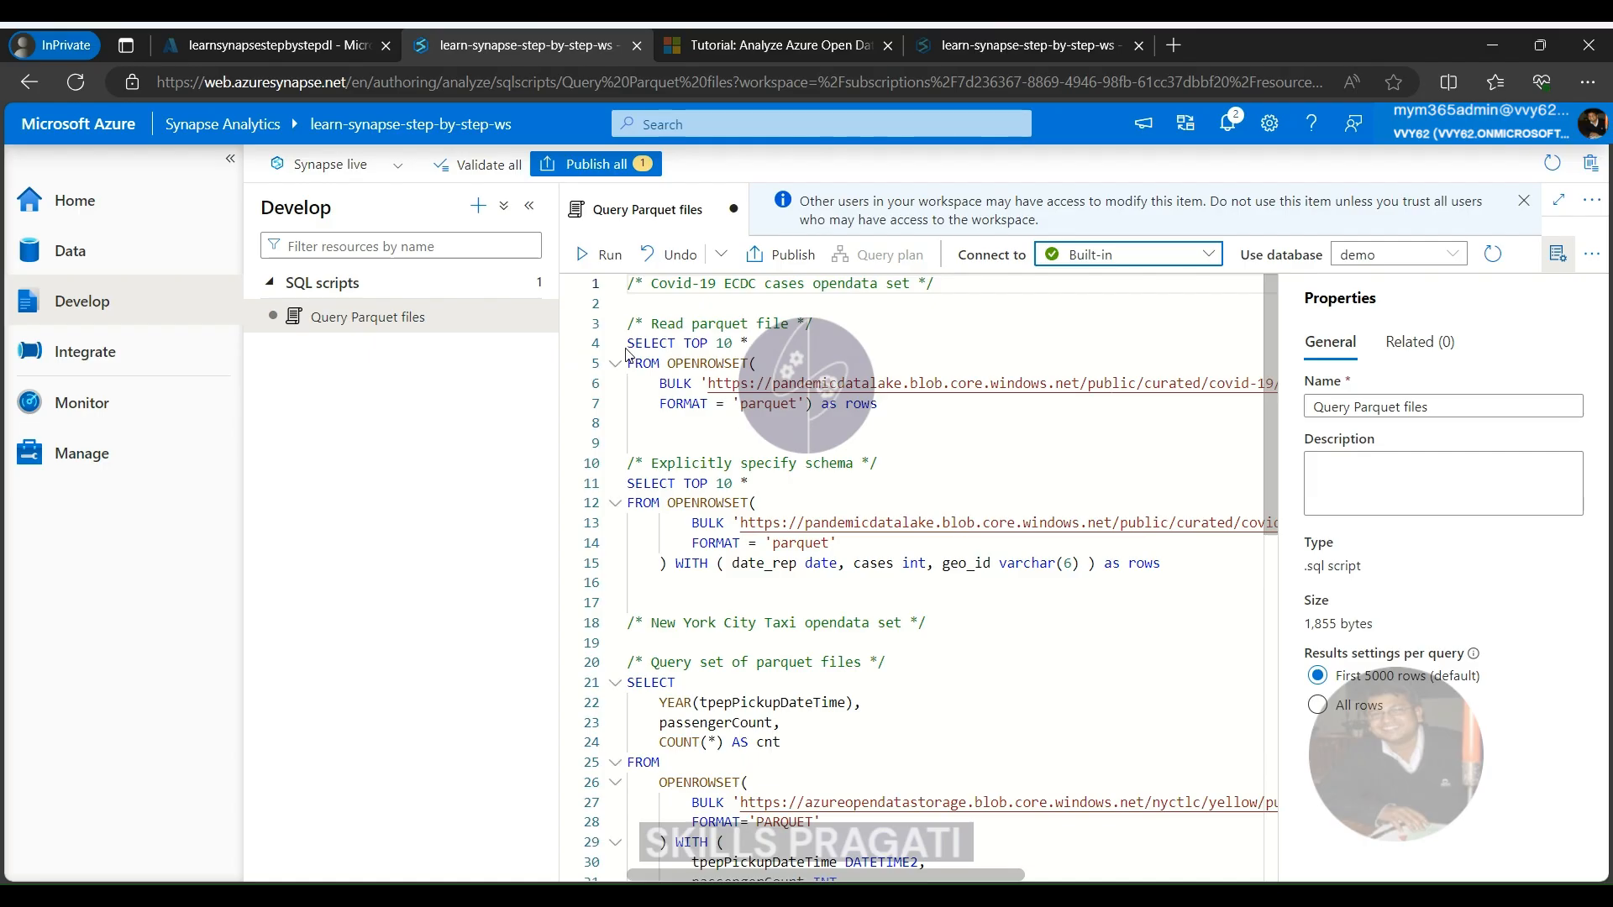
drag(627, 343, 630, 443)
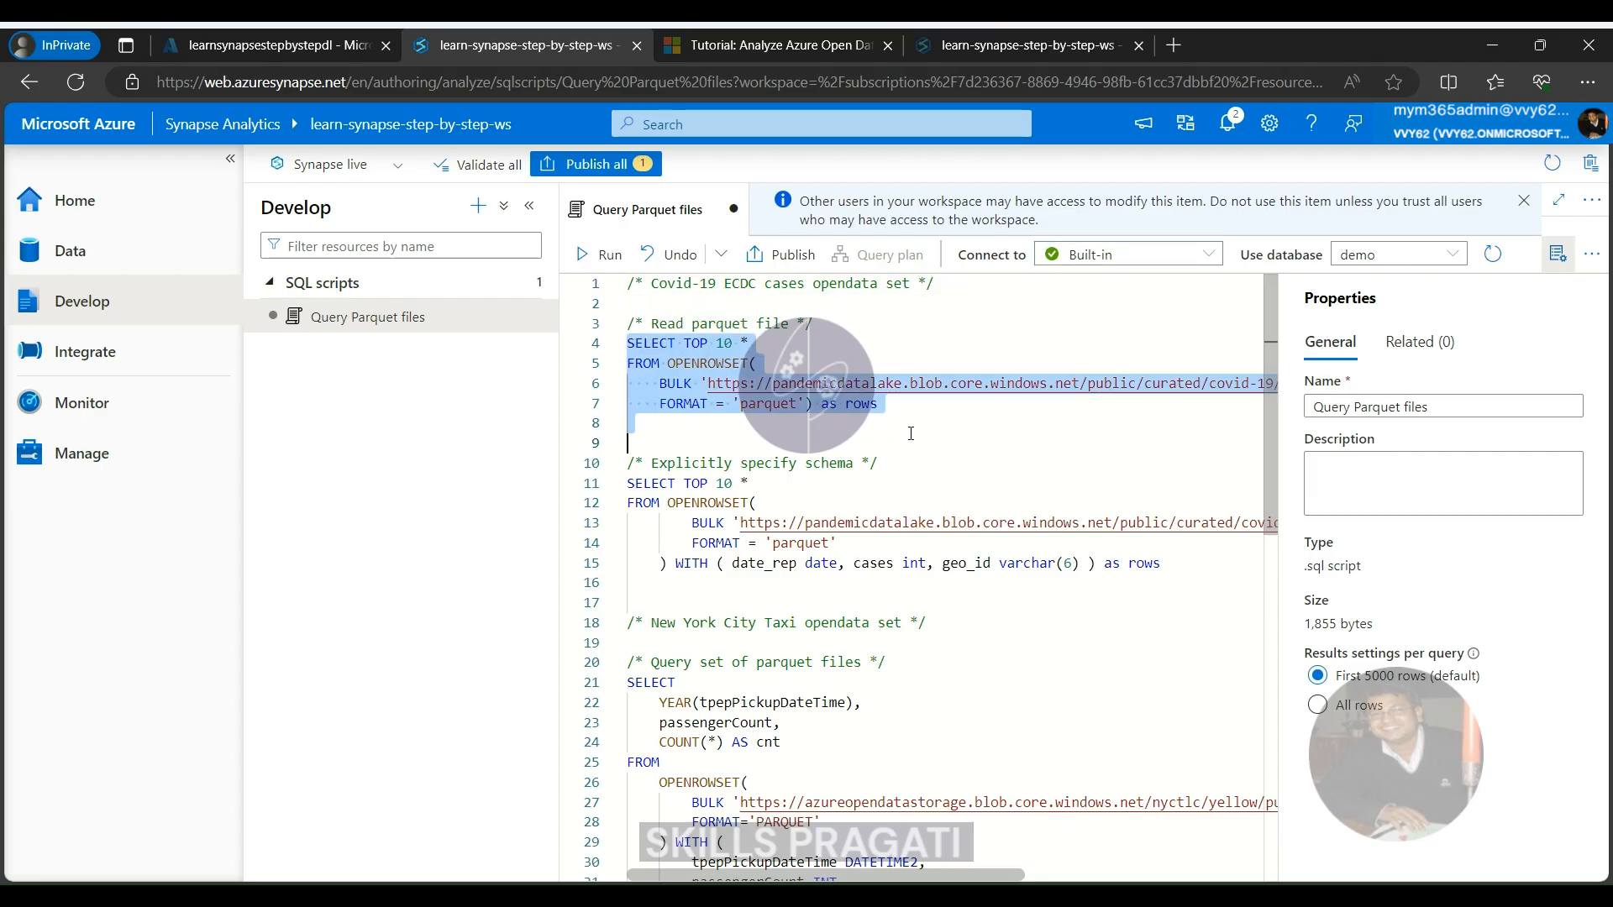
click(602, 256)
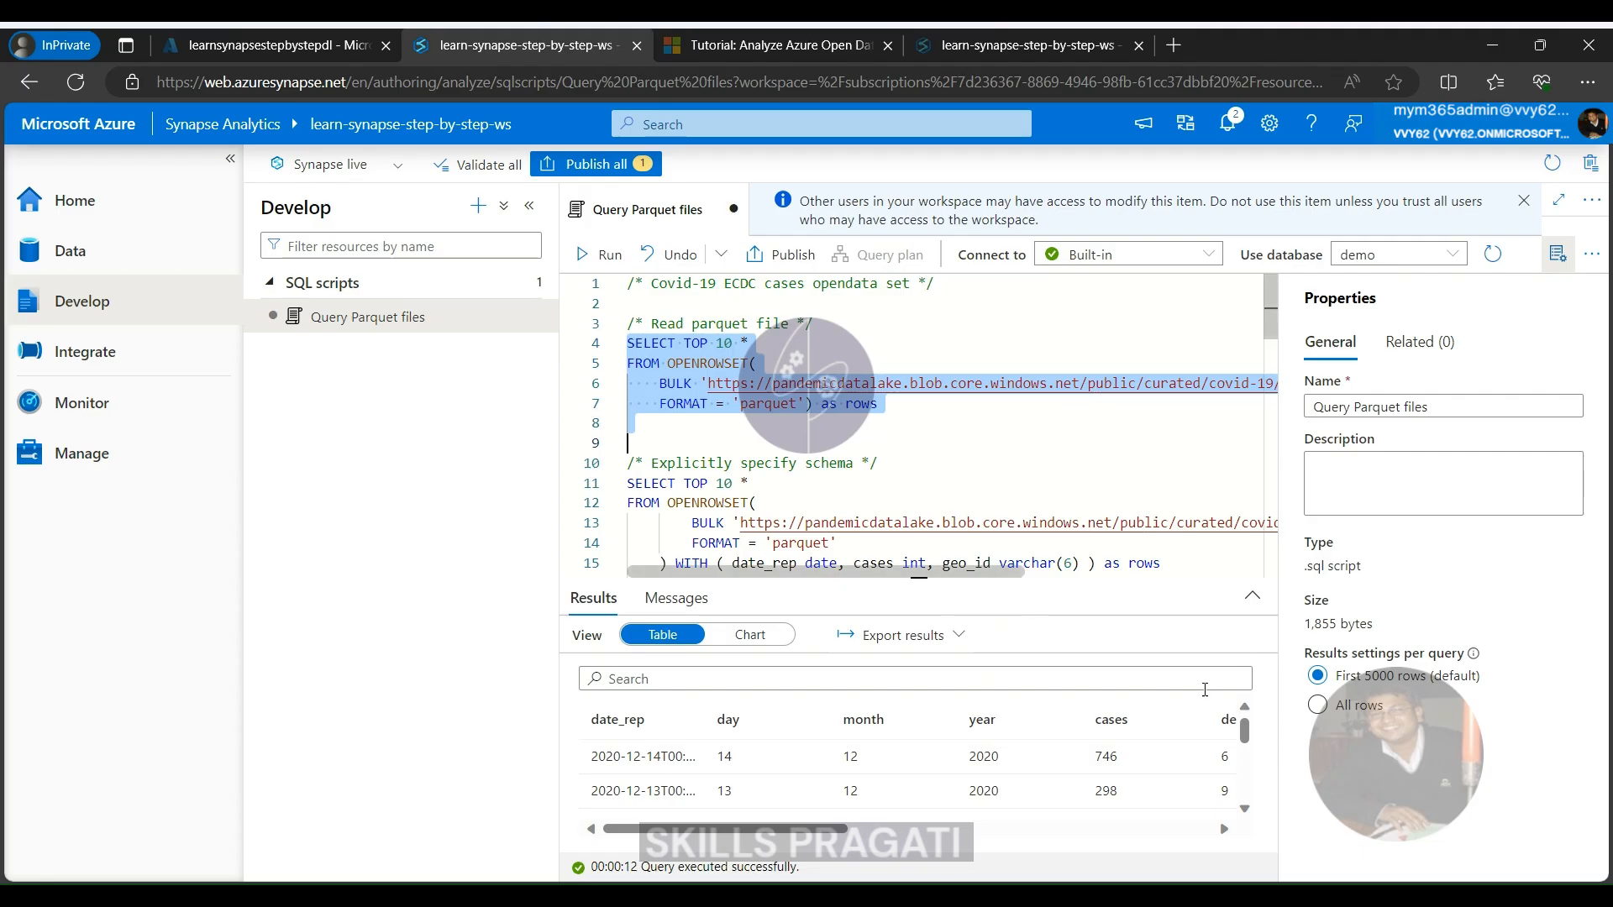
click(1252, 595)
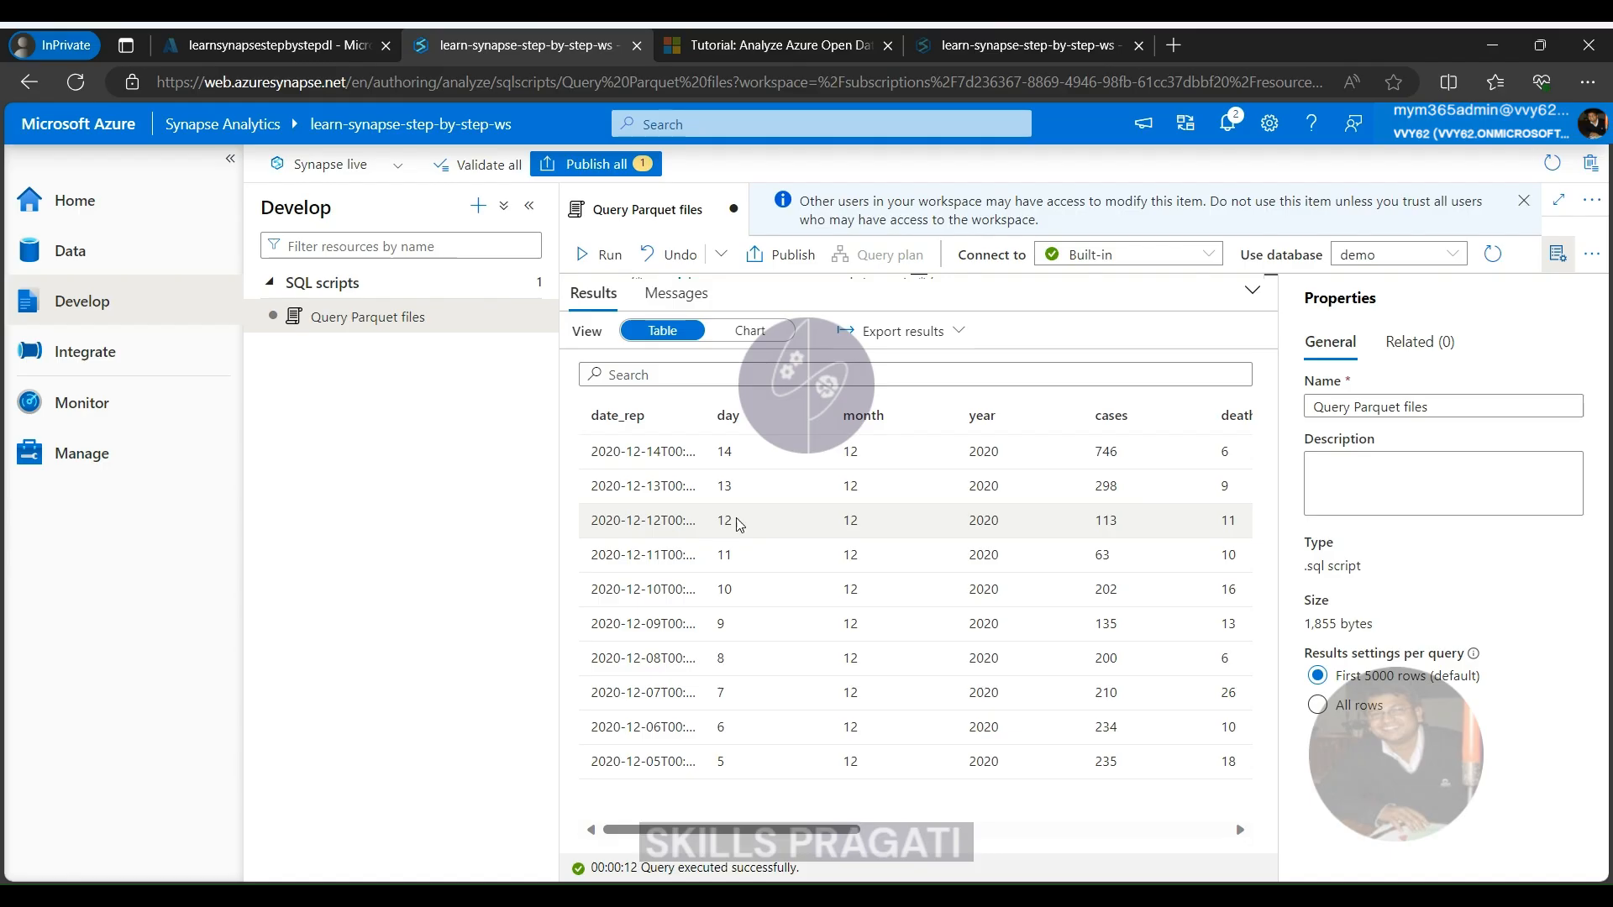
click(1252, 289)
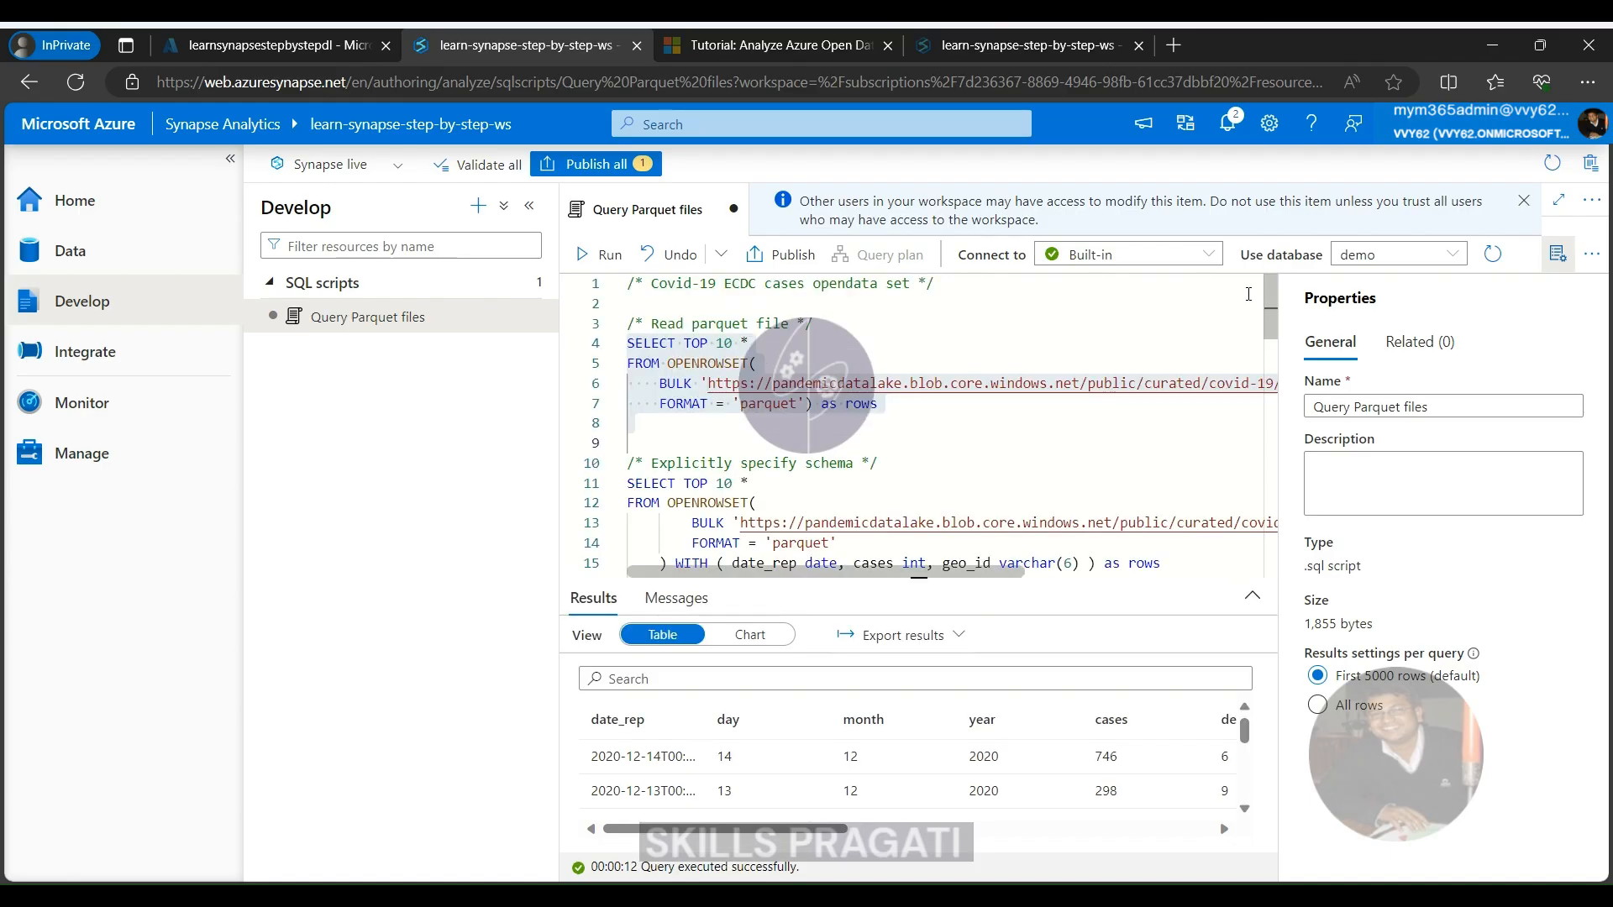
Rename the script as "Demo Query Parquet files" and hide its properties
click(1455, 405)
triple_click(1454, 405)
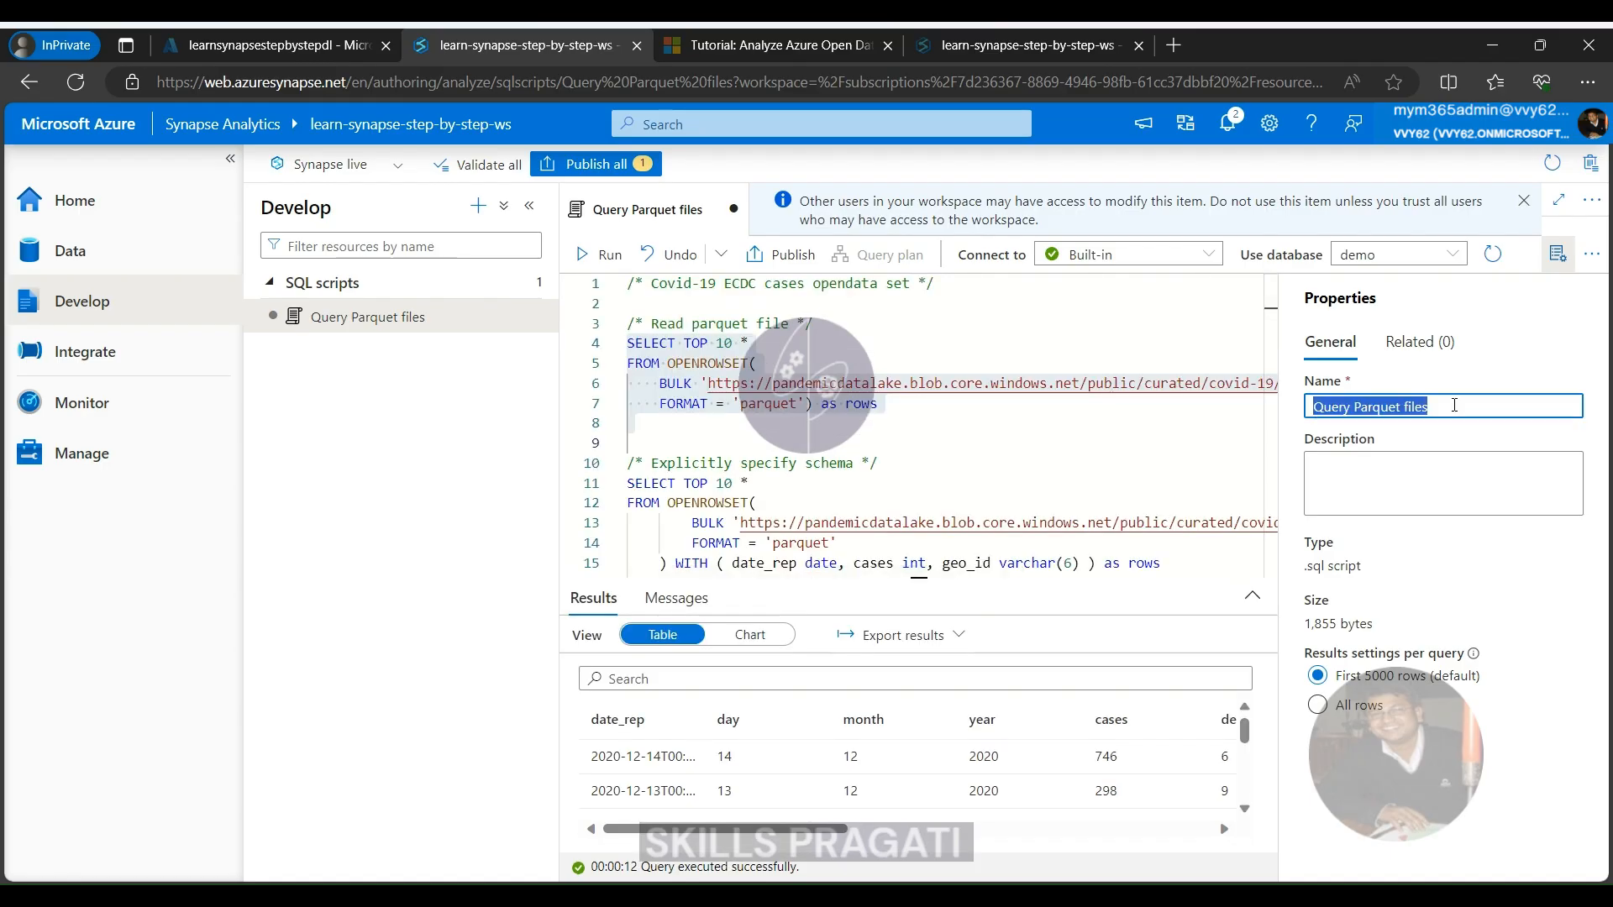
key(Home)
text(Demo)
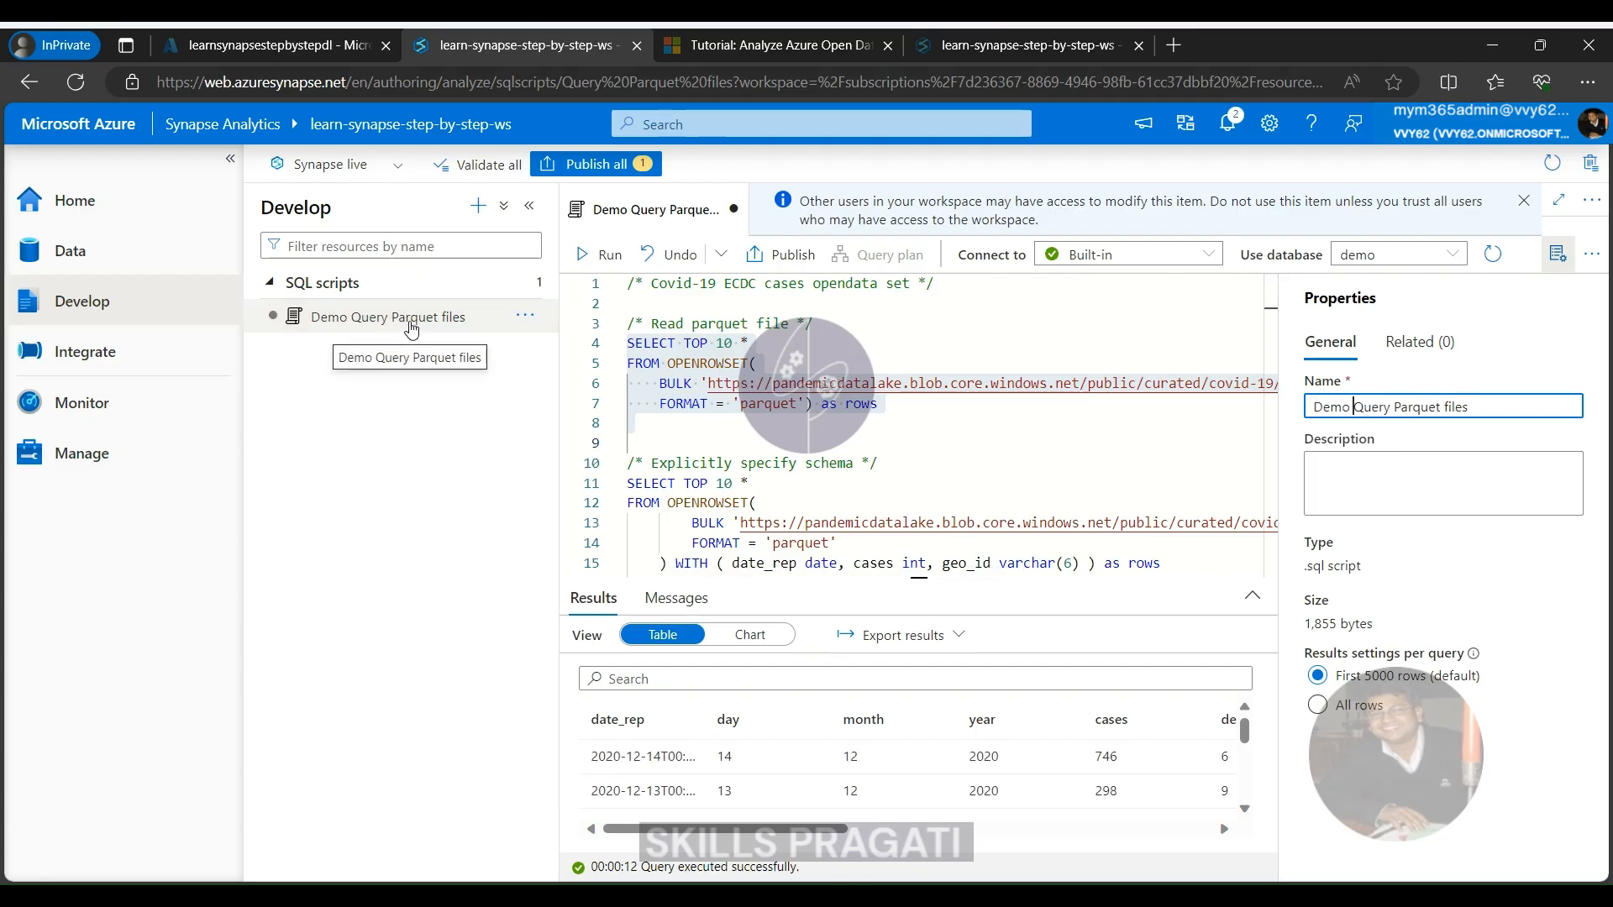
click(1559, 254)
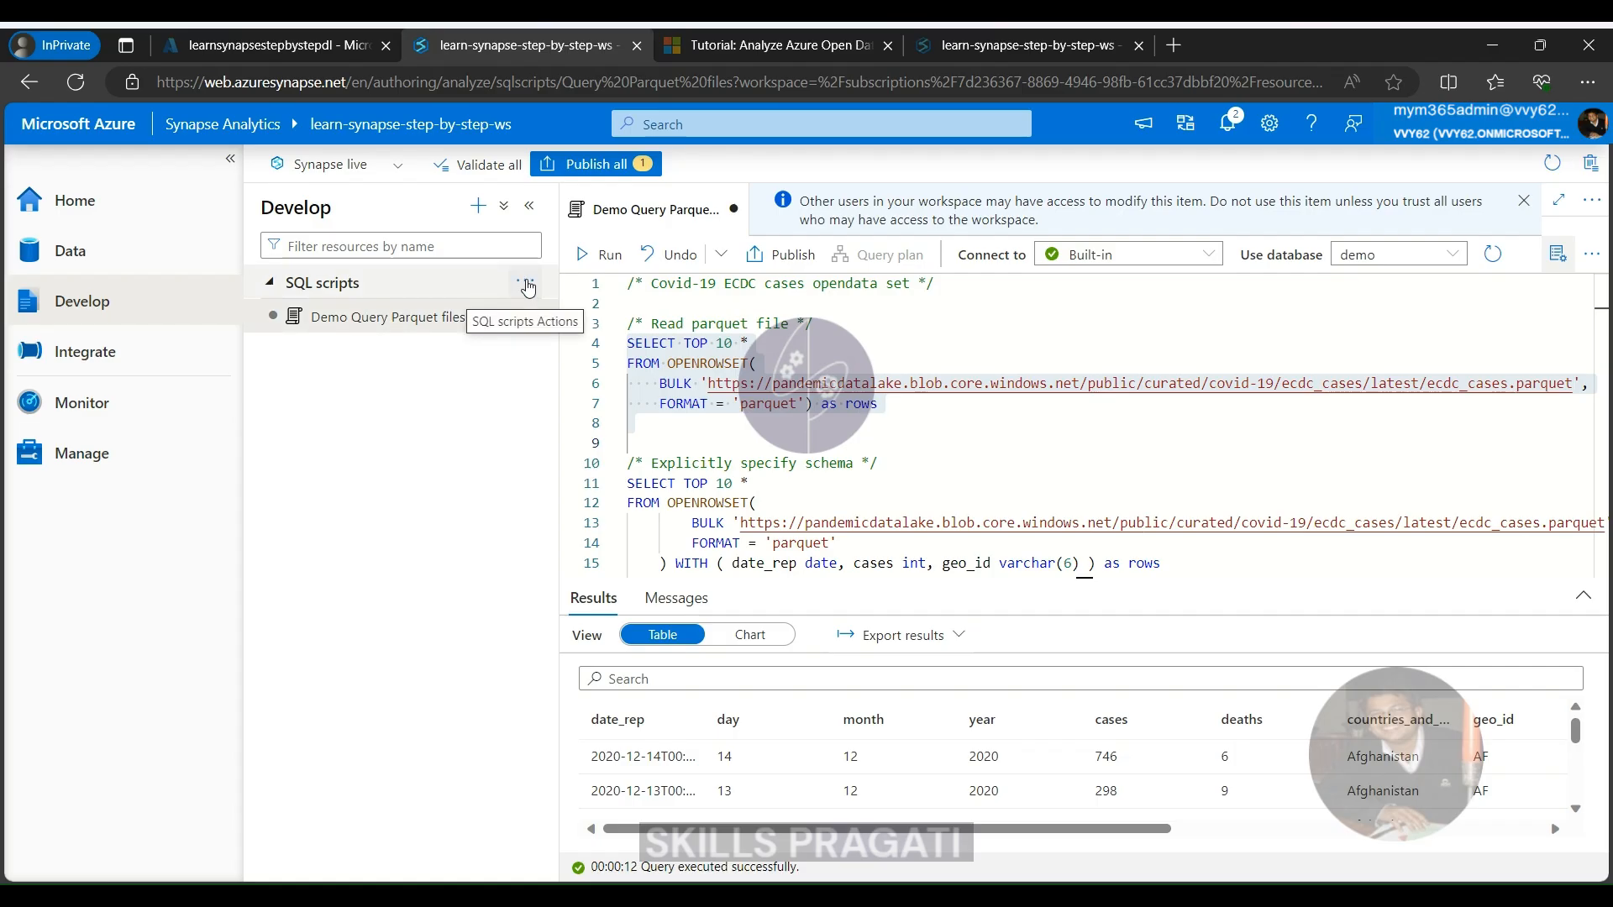
Create a folder named "Demo" under SQL scripts and move the Demo Query Parquet files script into it
click(527, 287)
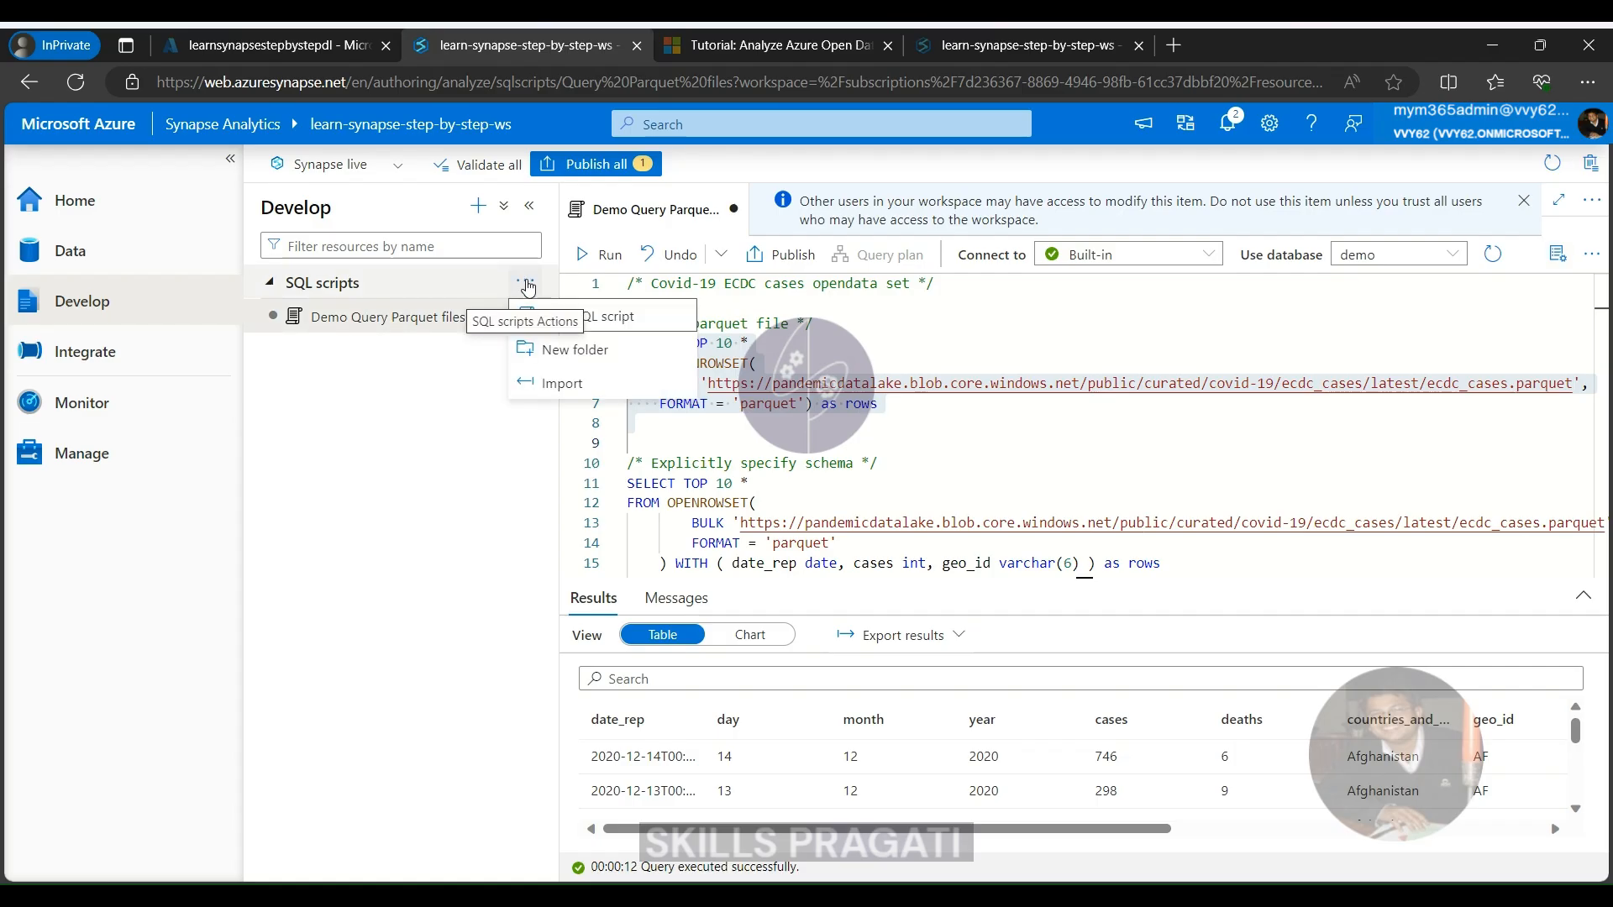
click(563, 351)
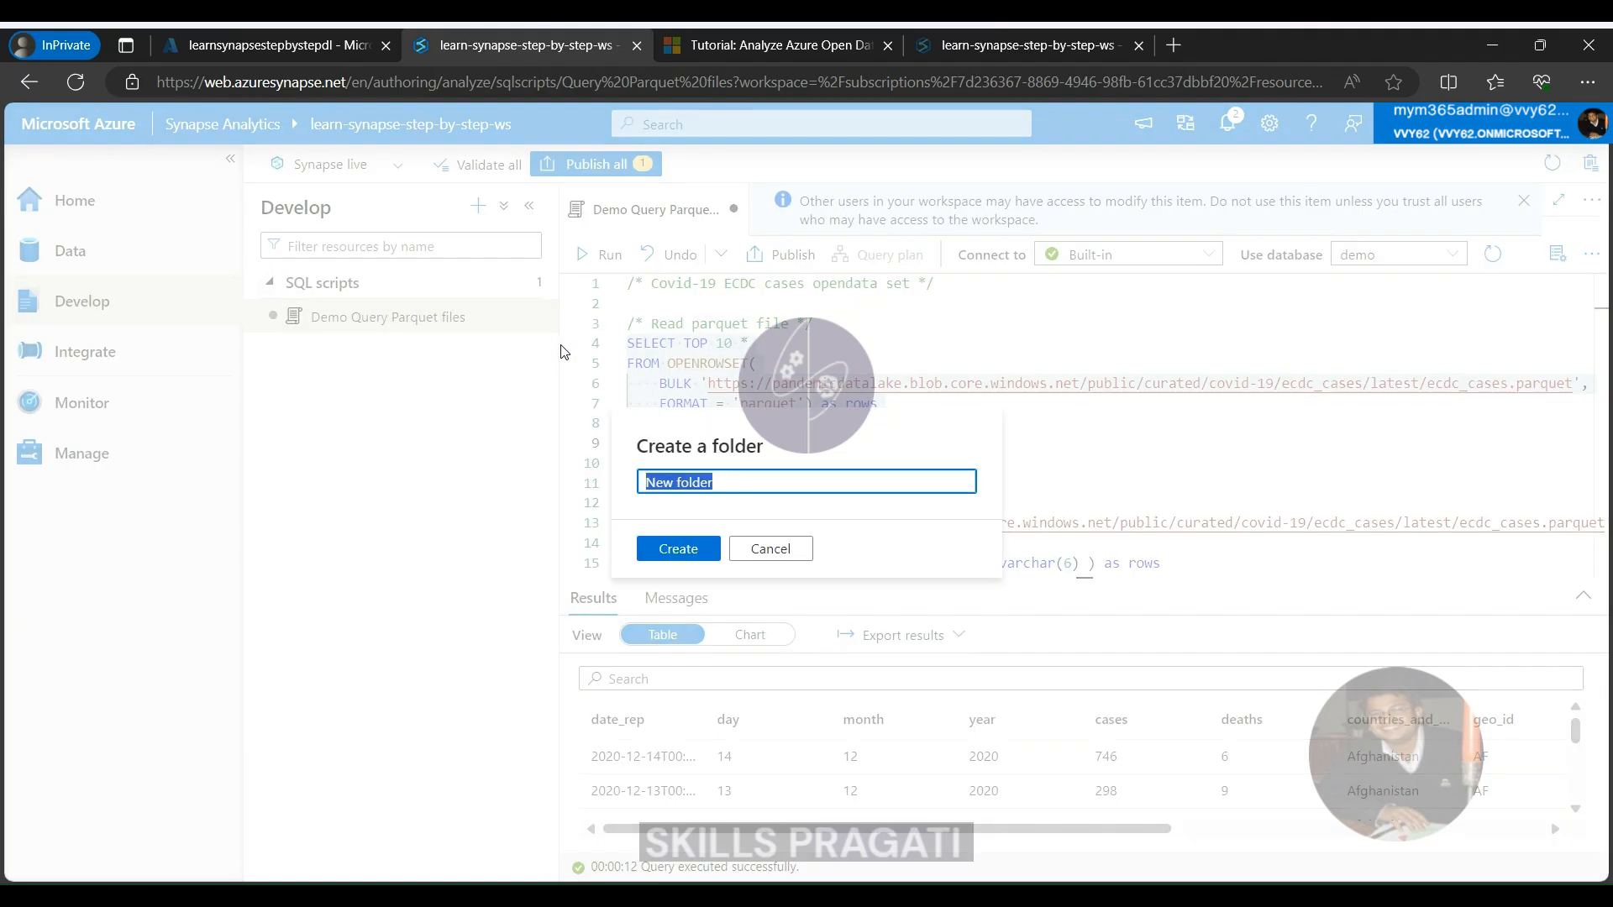
text(Demo)
click(686, 562)
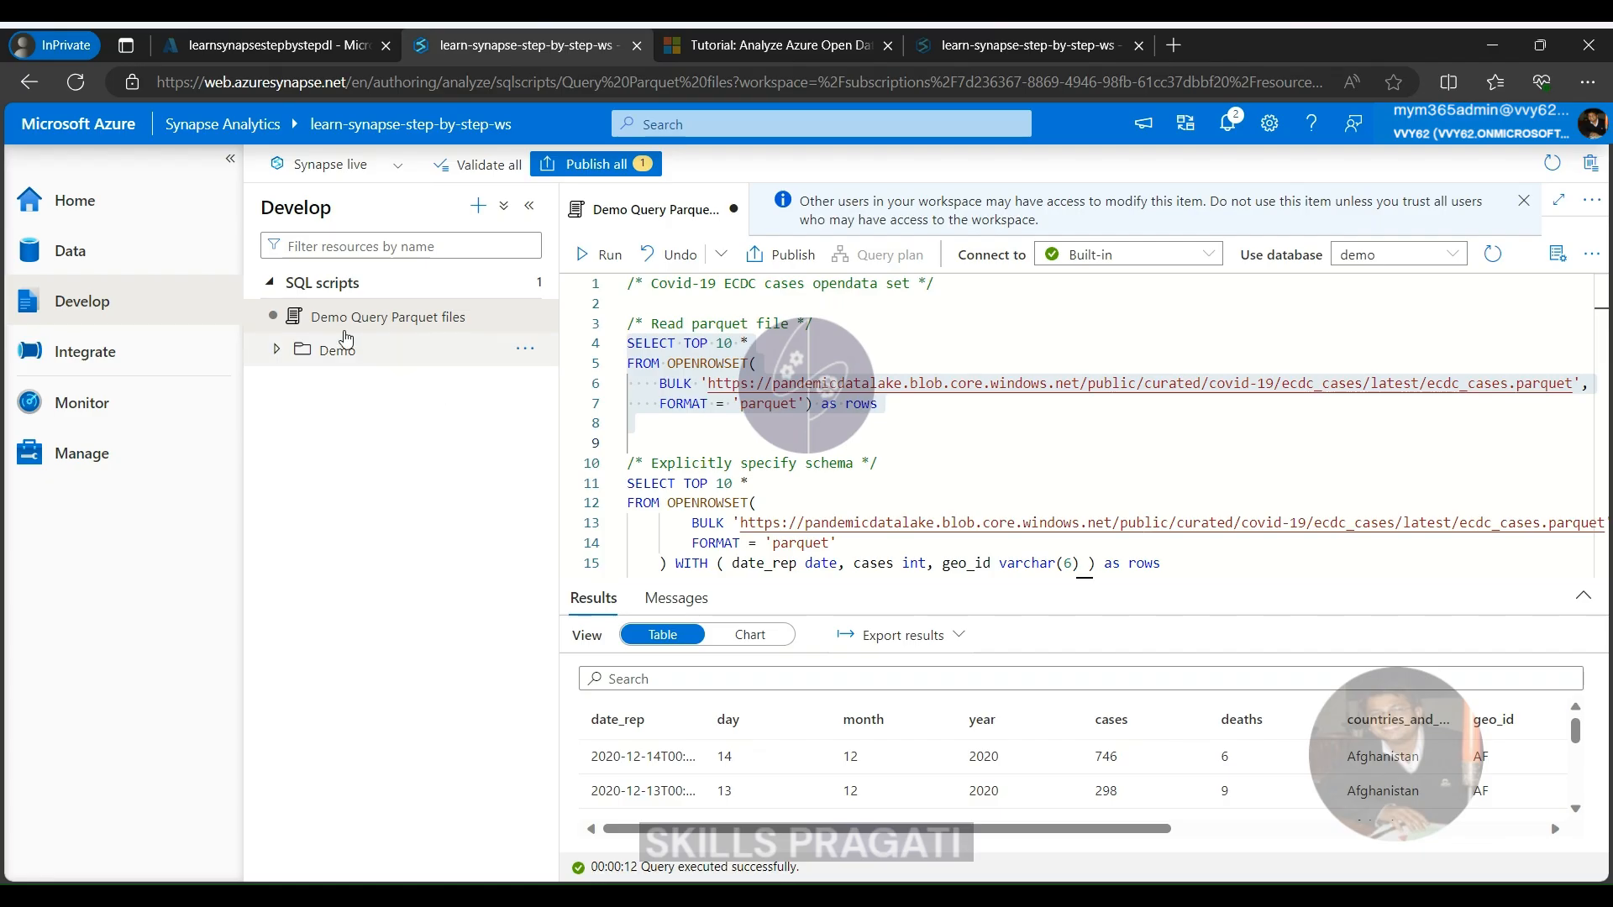
drag(346, 319, 328, 365)
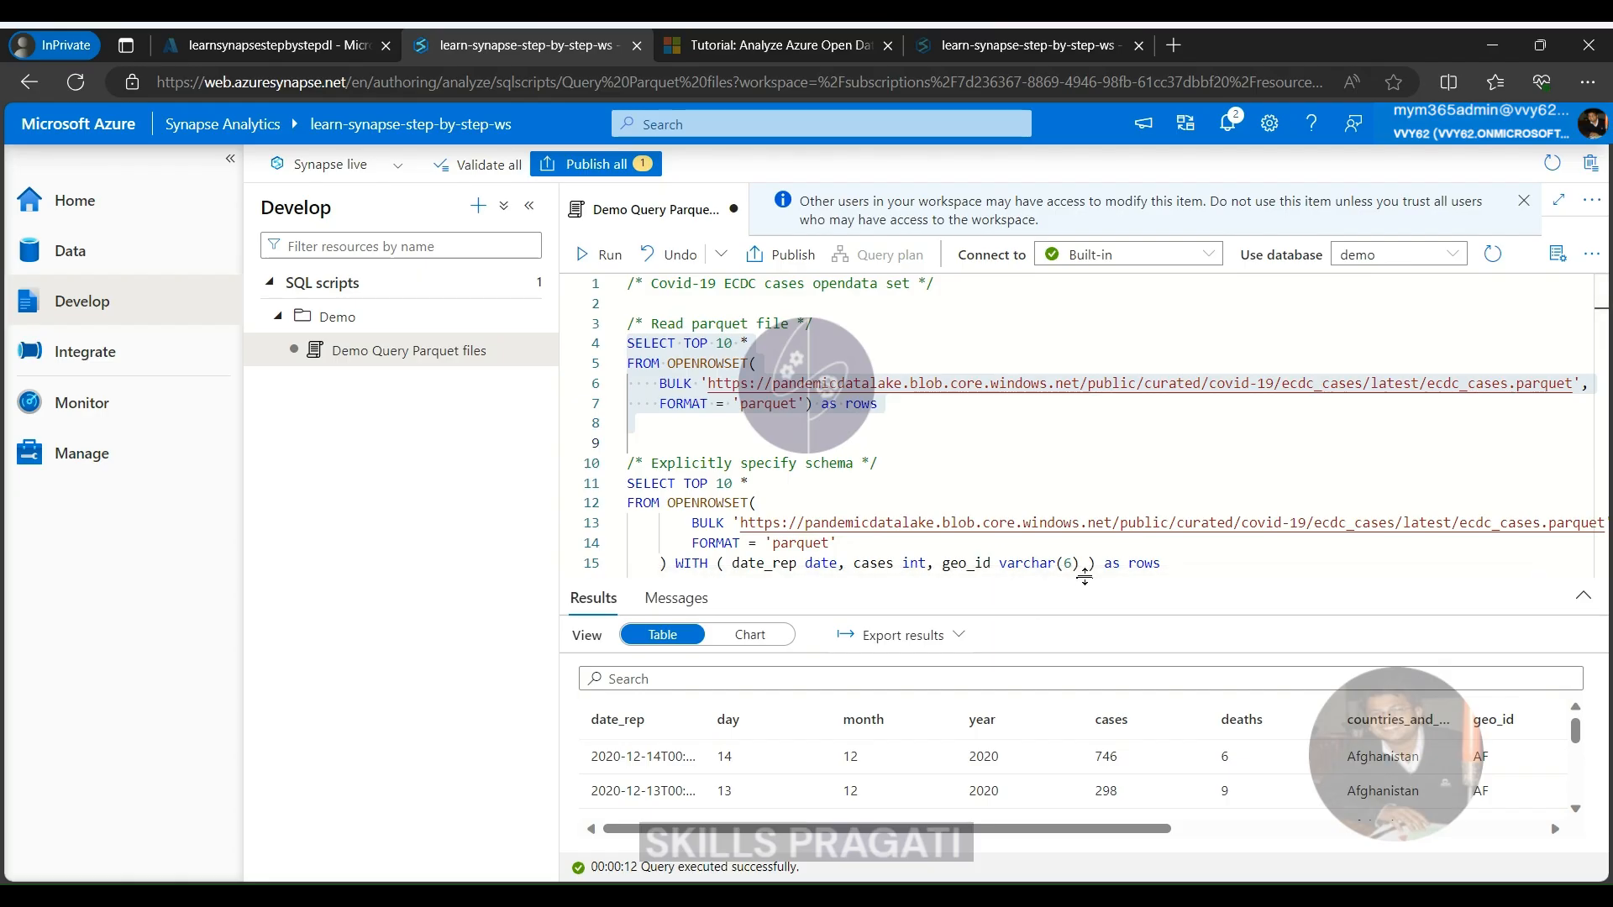
Give the script editor more height over the results and publish all pending changes to the live environment
drag(1085, 580, 1085, 636)
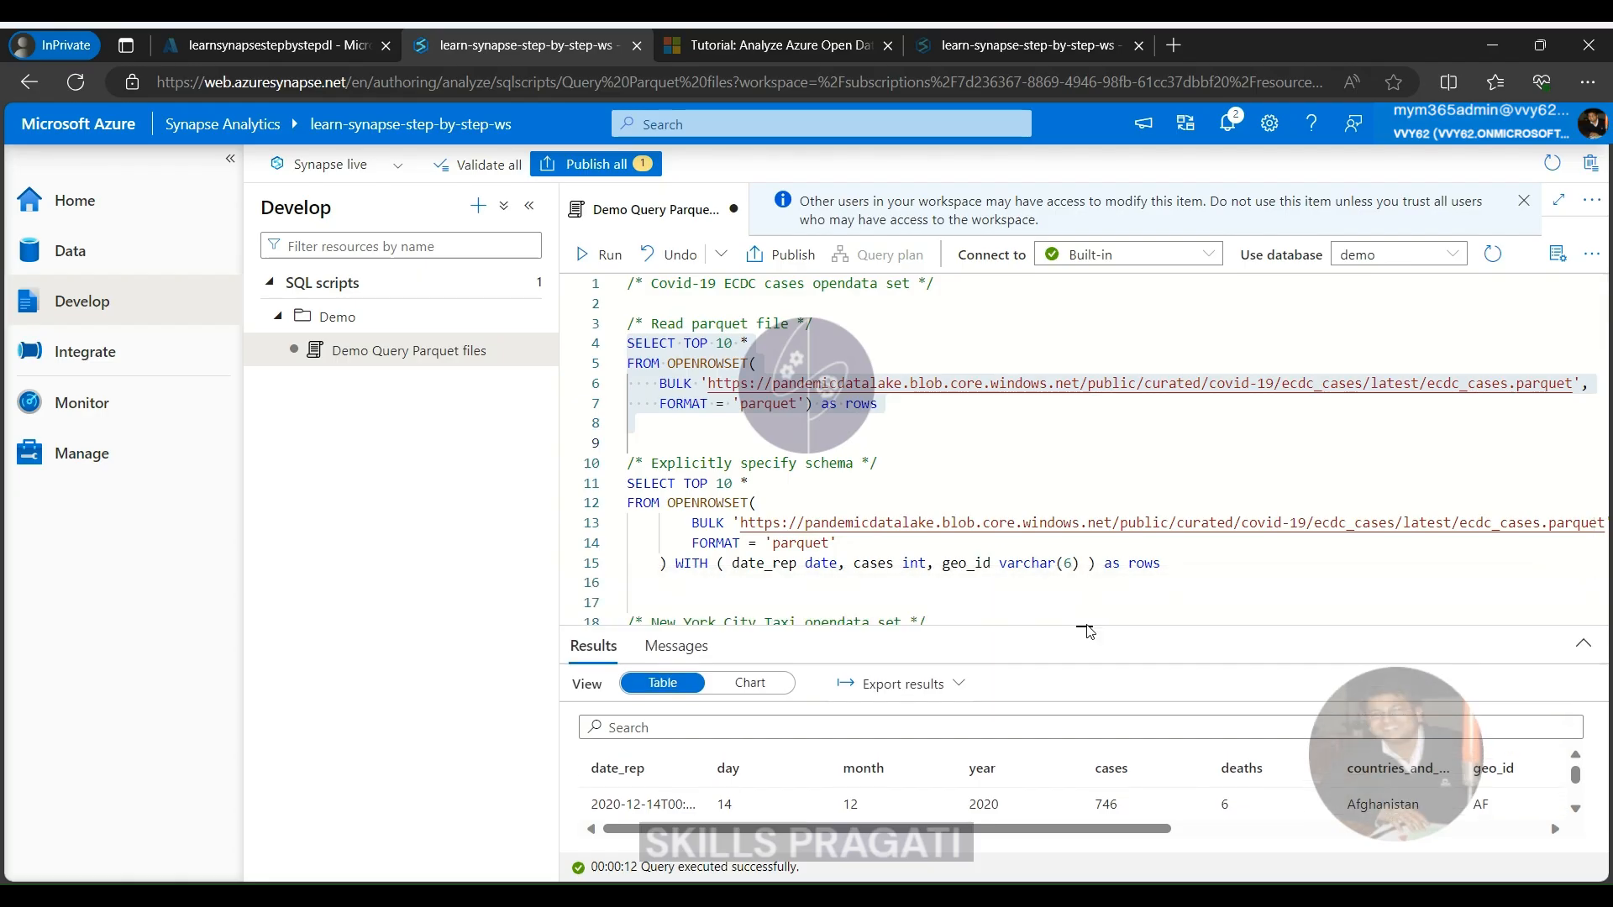
click(589, 165)
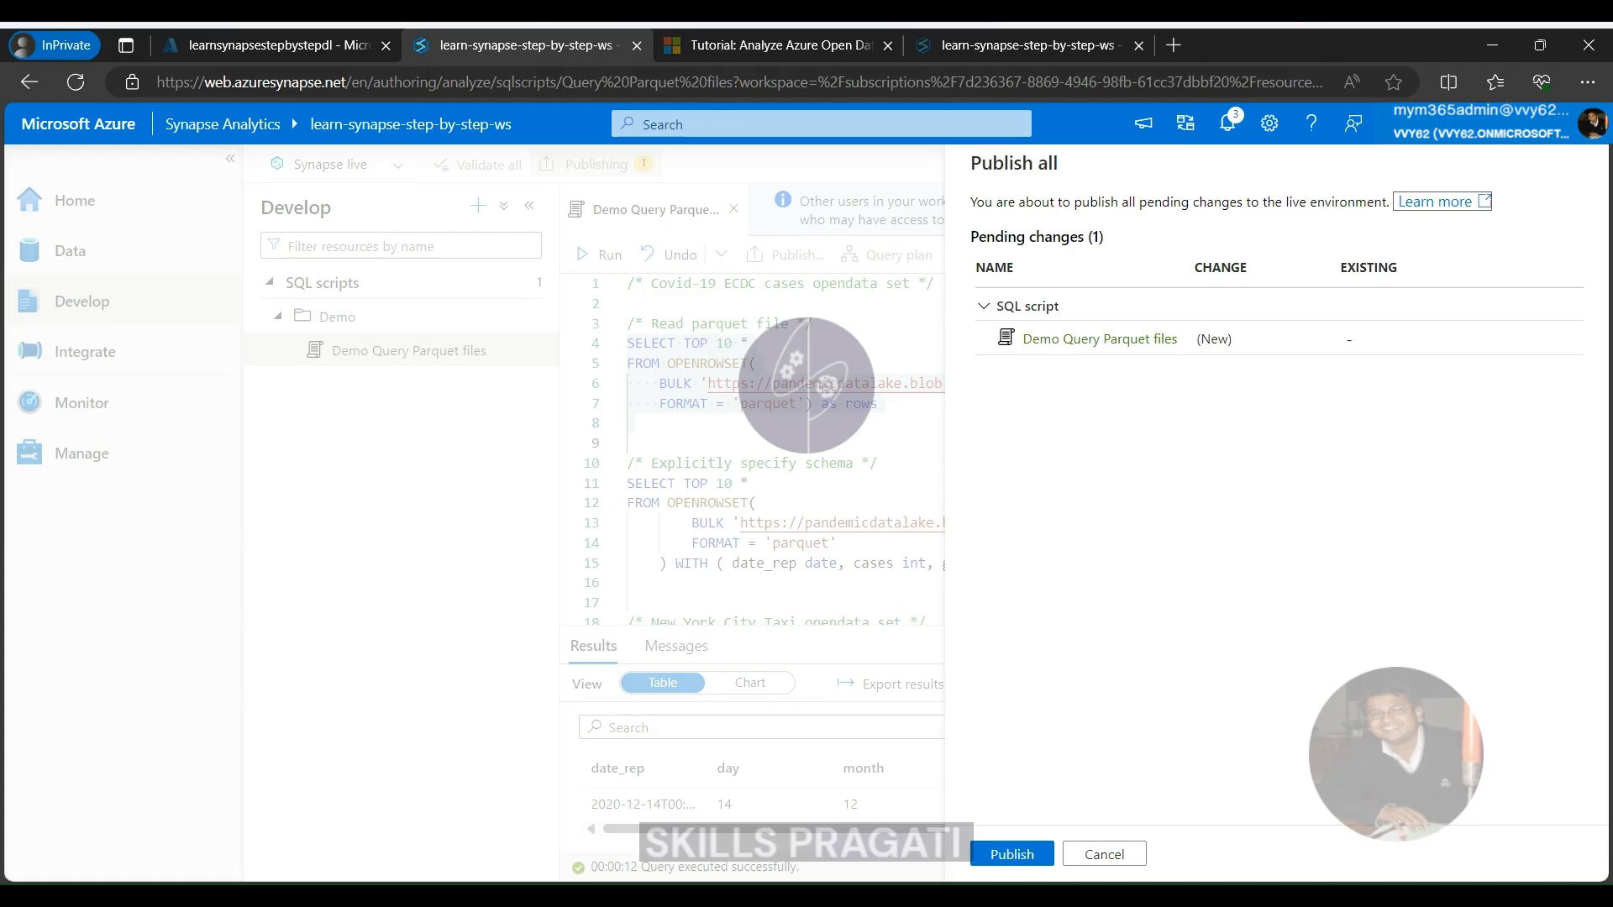
click(1017, 856)
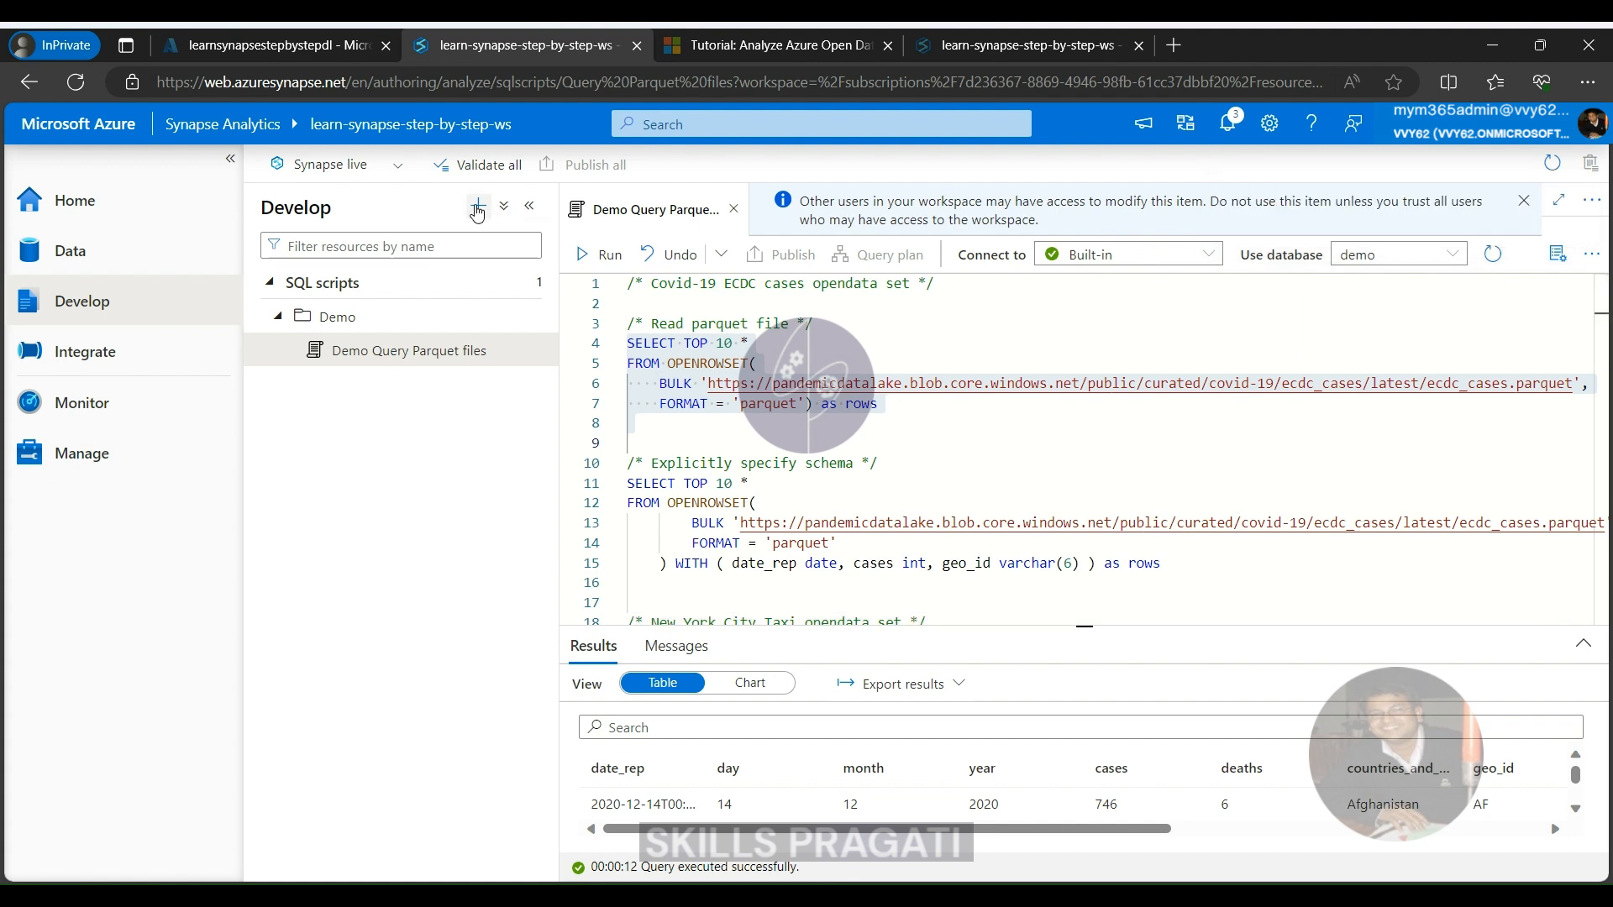
Create a new SQL script containing the query "SELECT 100;"
click(477, 209)
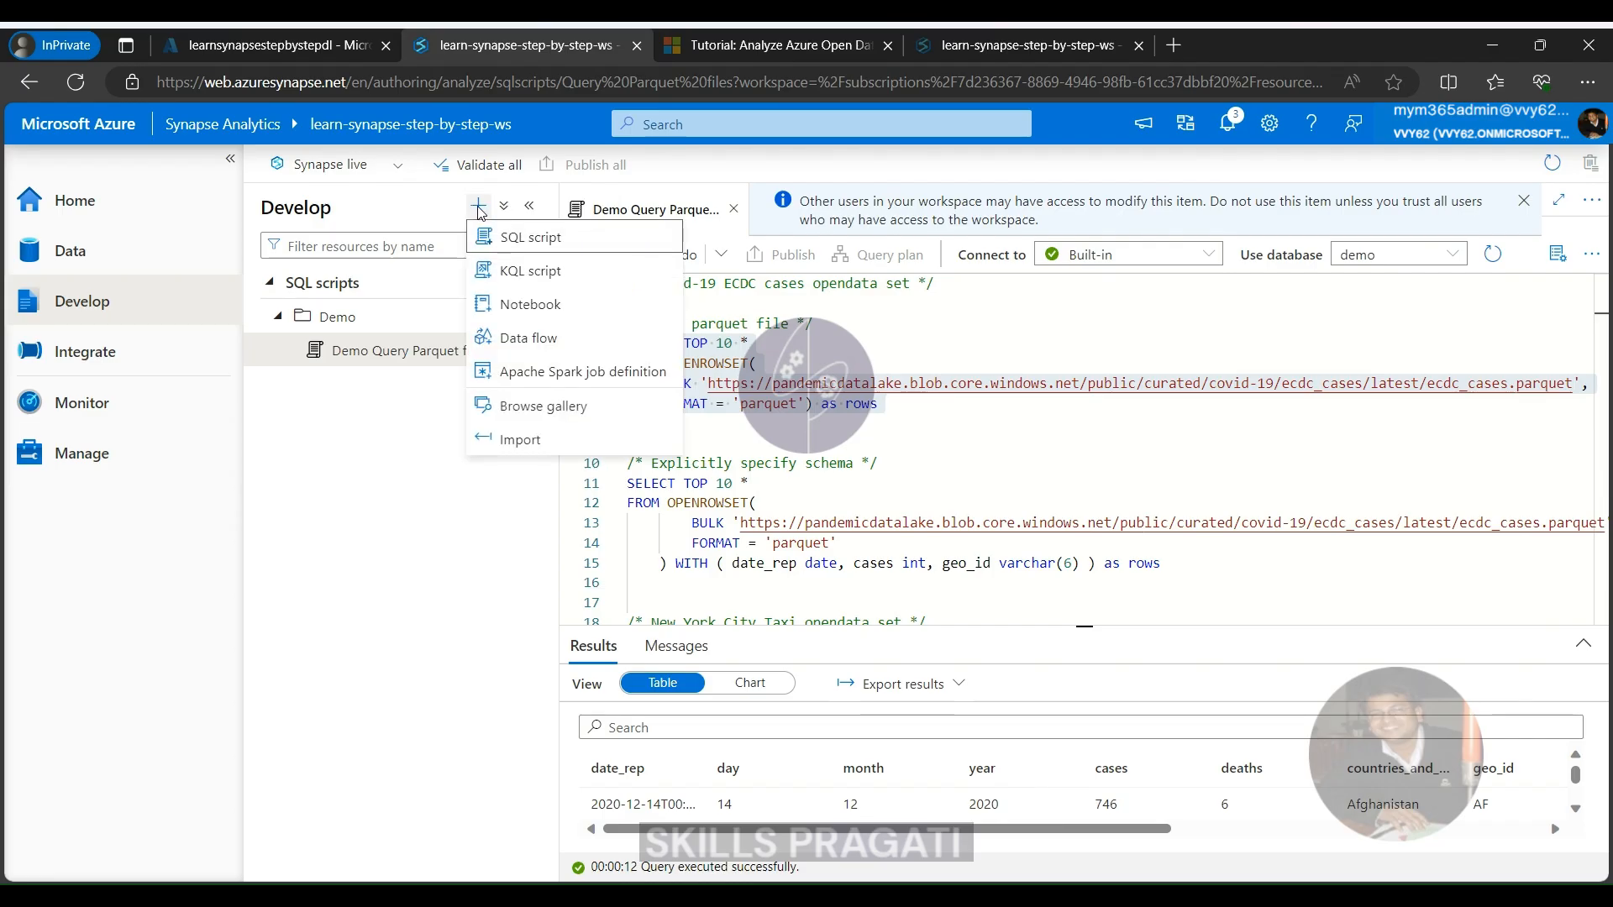
click(524, 237)
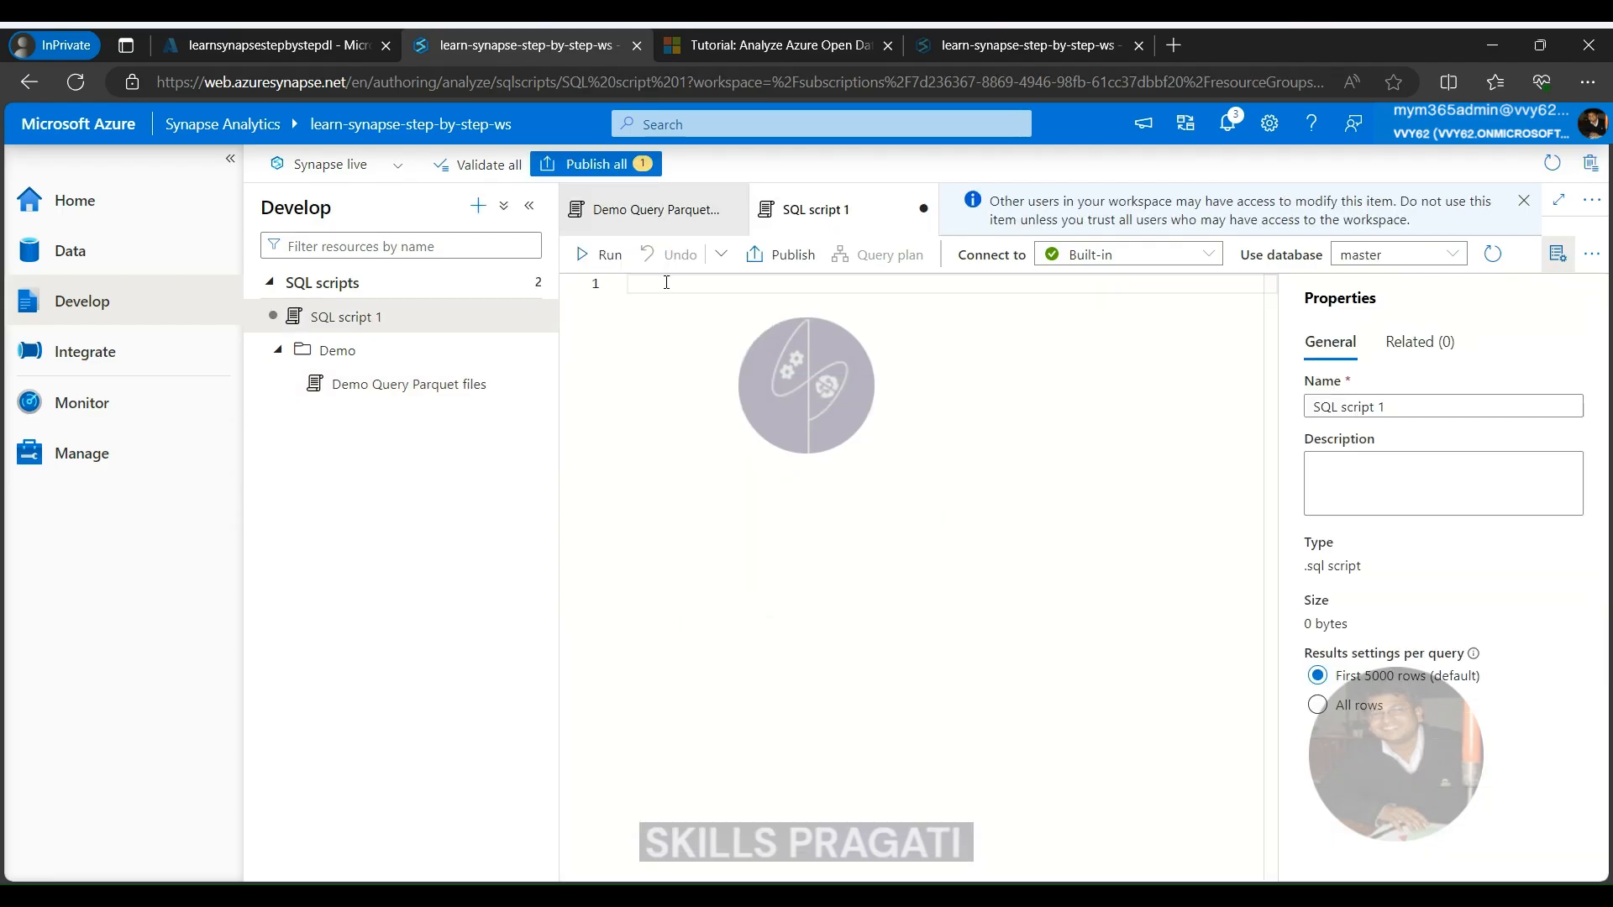
text(SE)
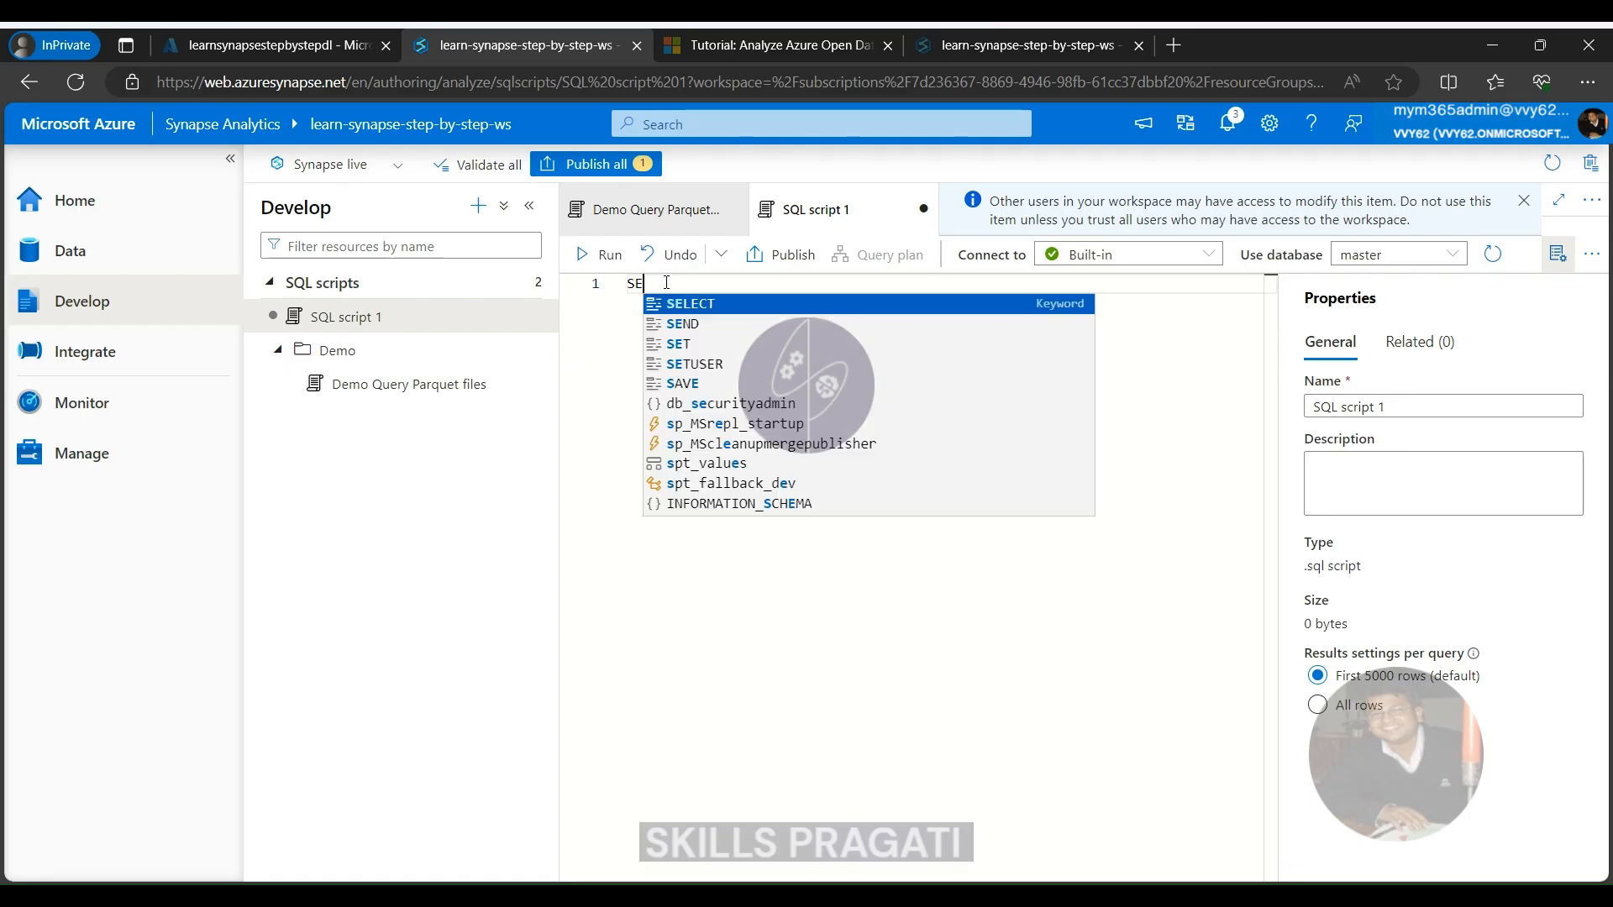
text(LECT 100;)
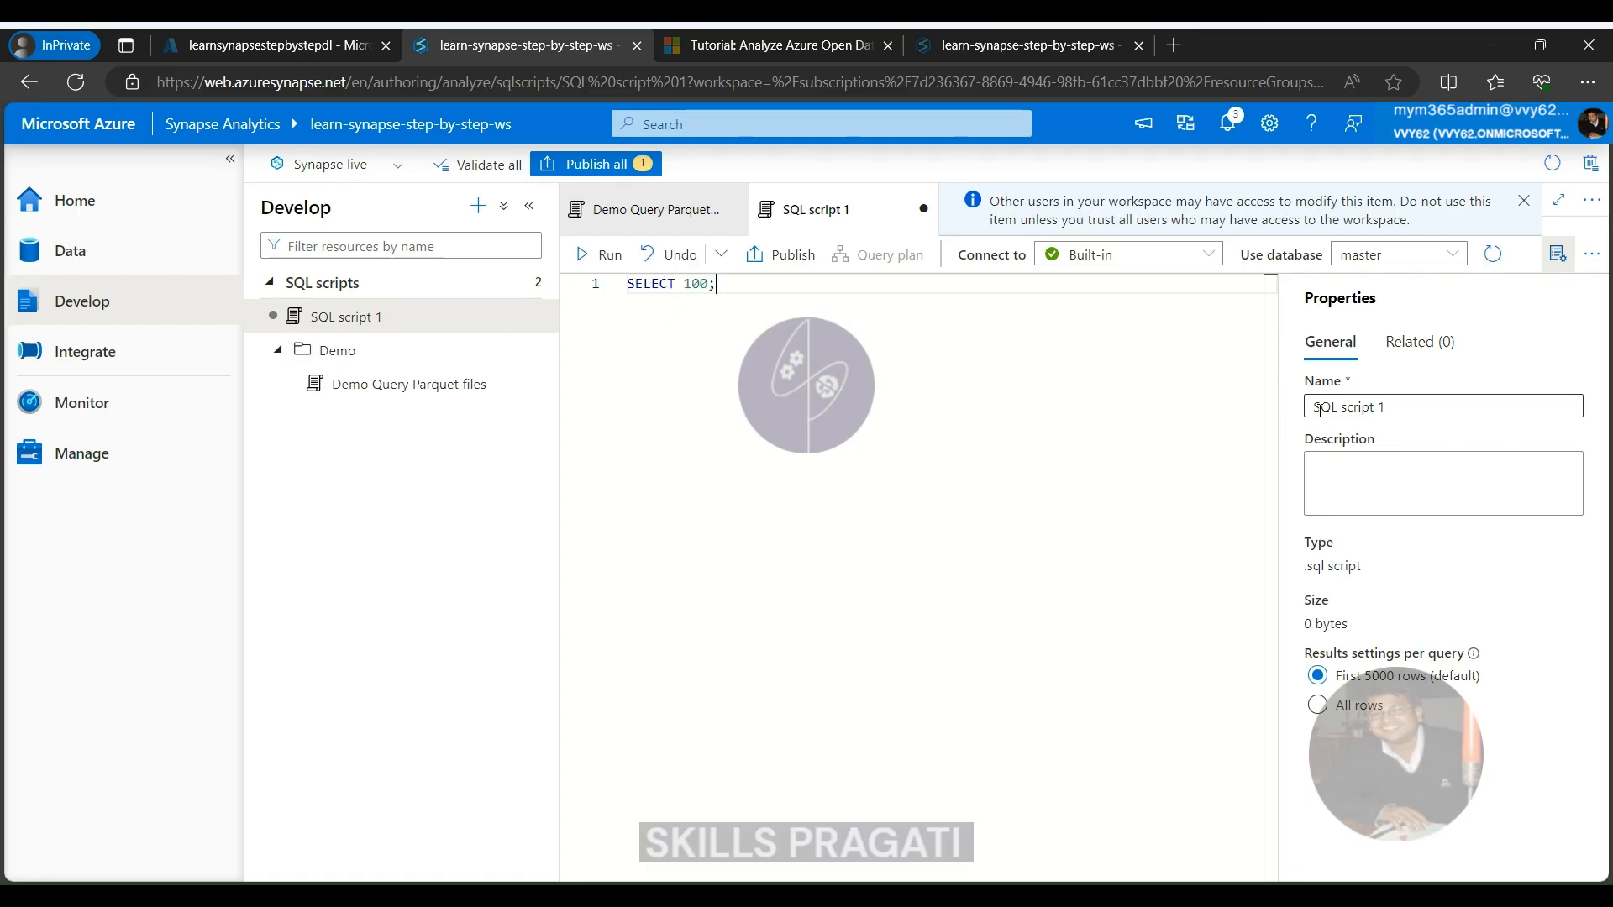
Rename the new SQL script as "Demo File"
triple_click(1430, 402)
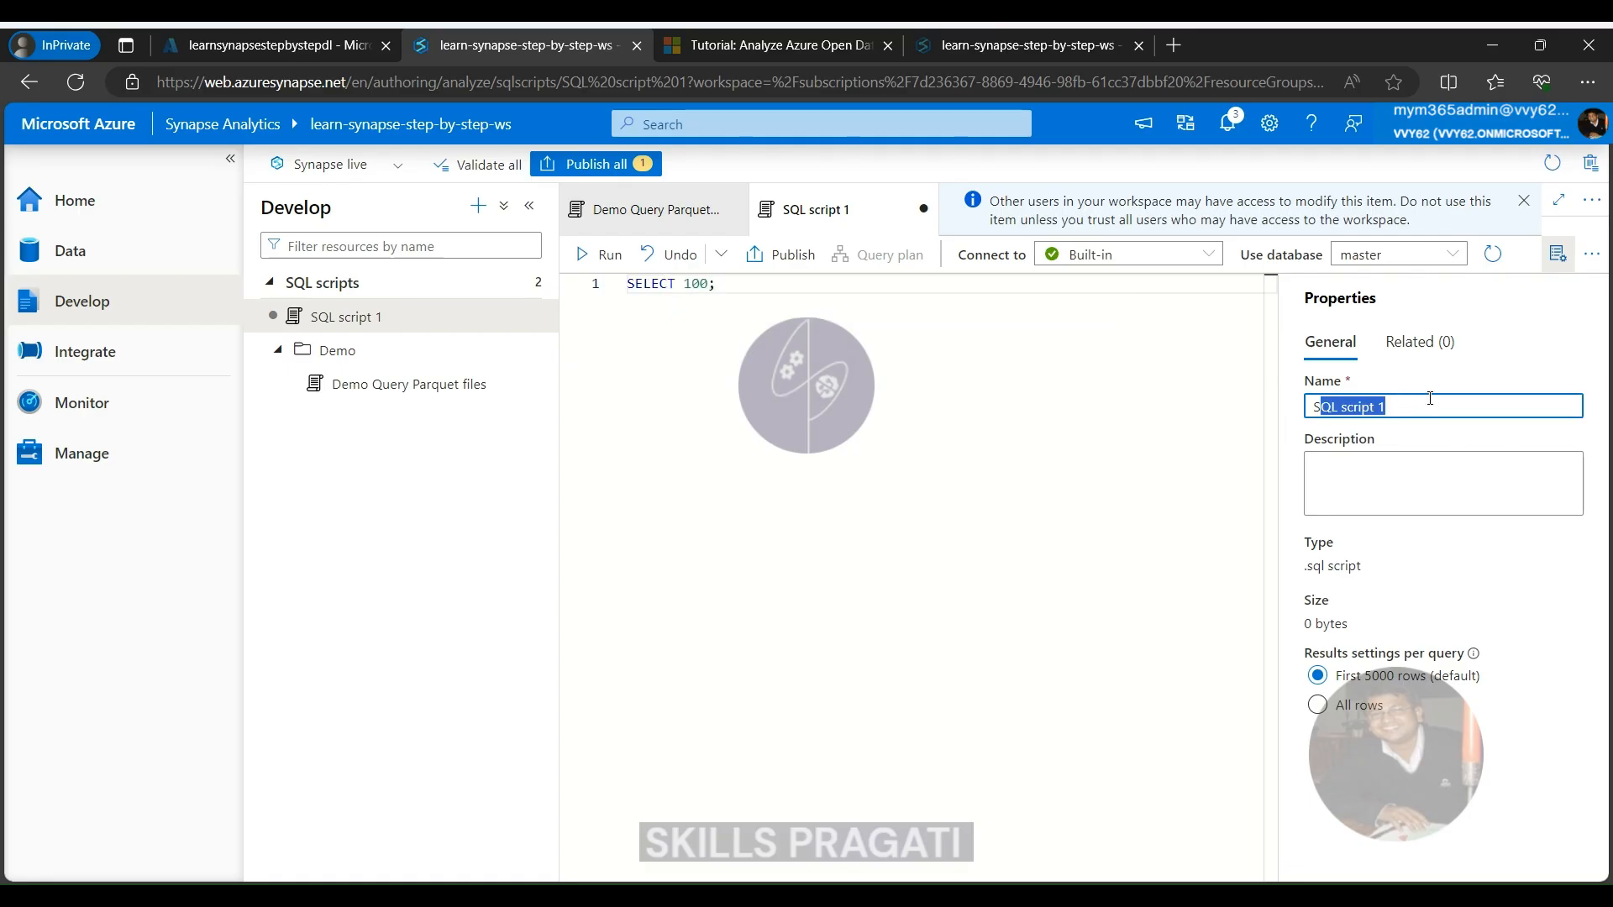
text(S)
key(BackSpace)
text(DE)
key(BackSpace)
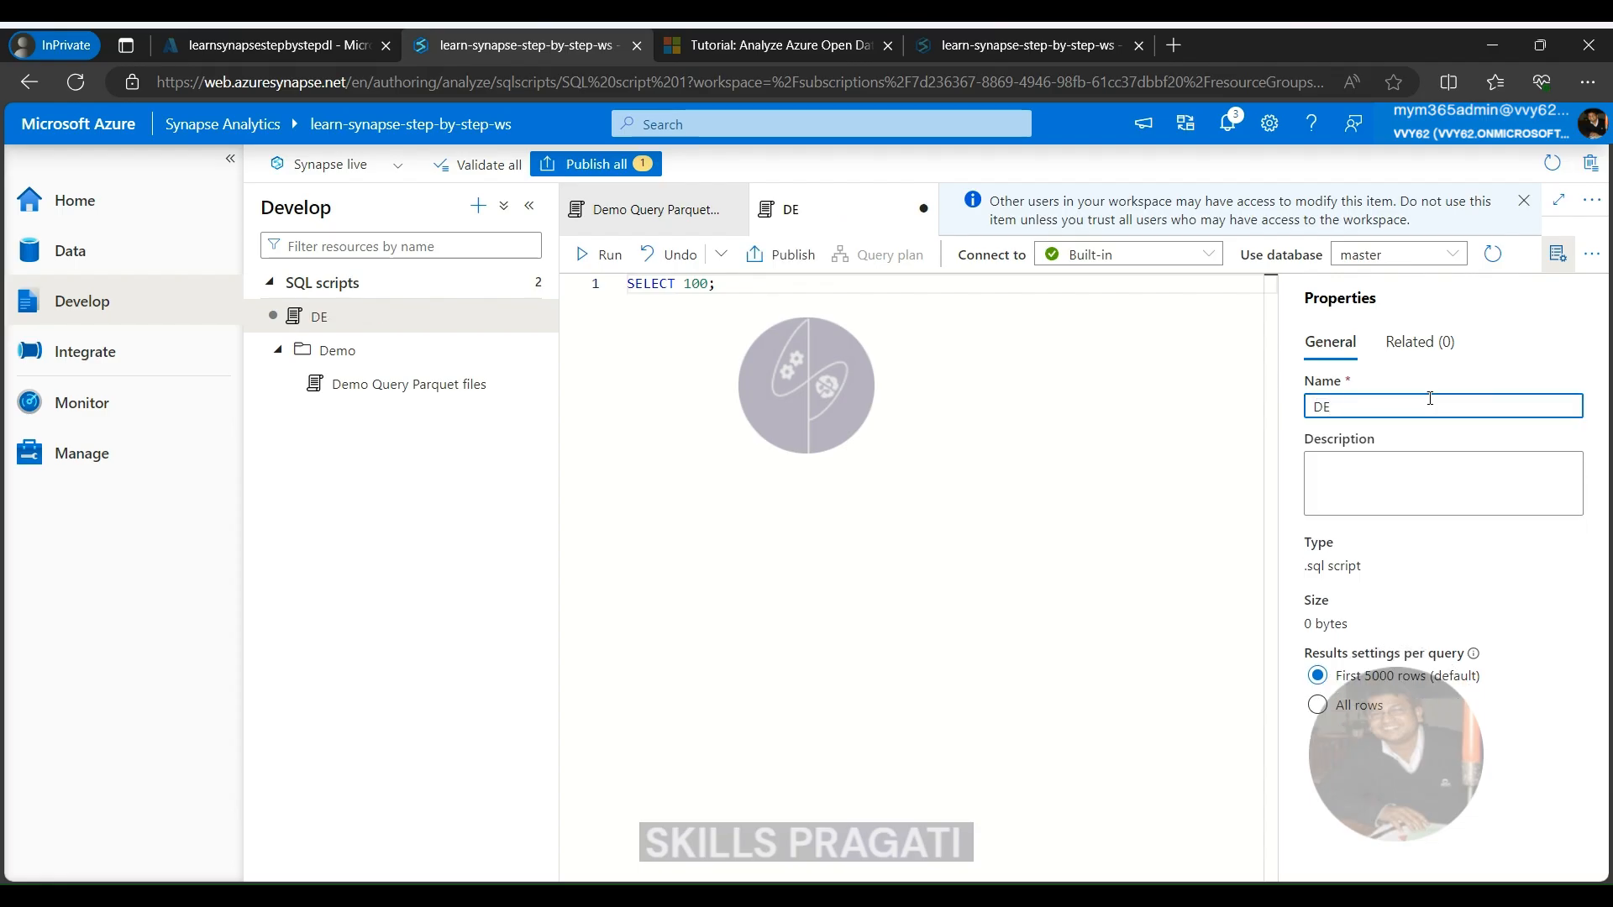
text(emo File)
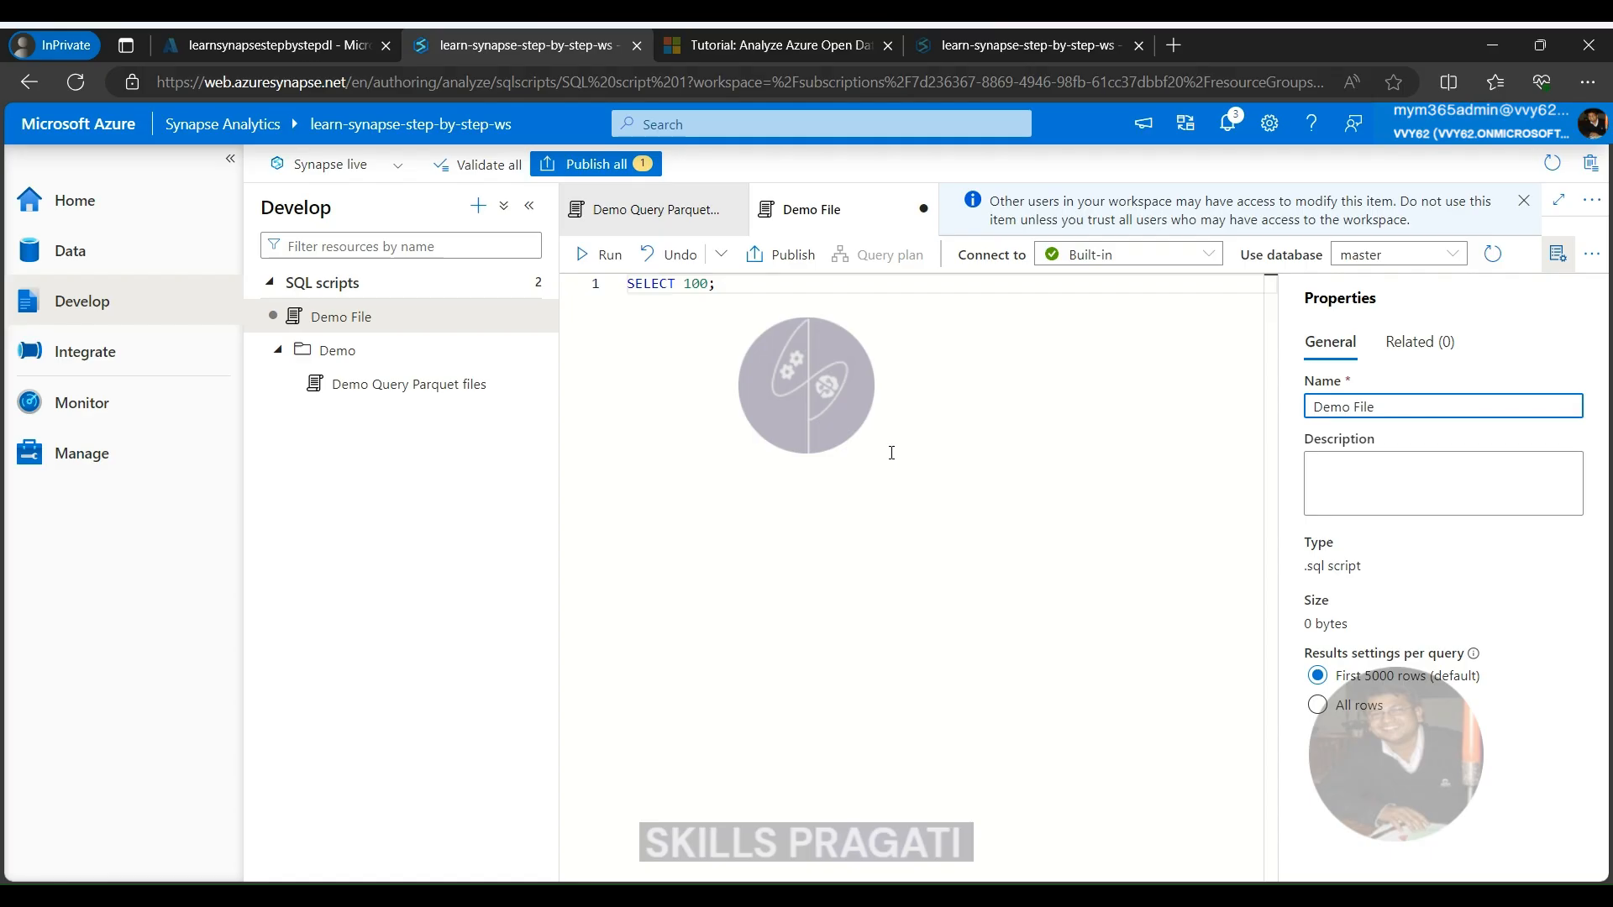
Run the Demo File script against the Built-in pool
click(601, 259)
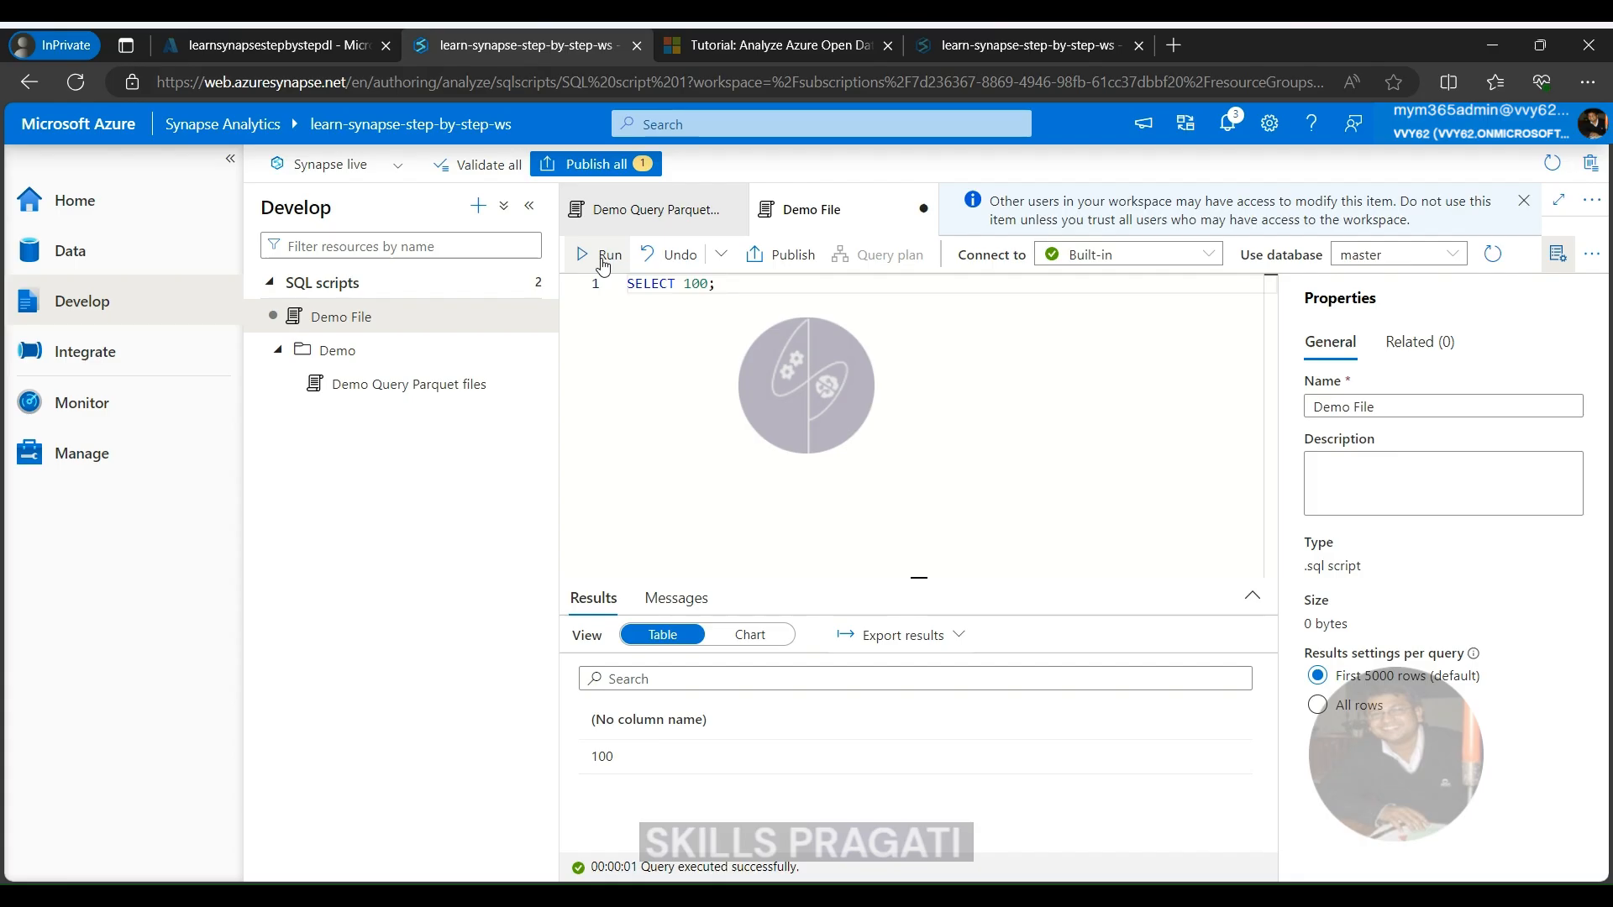
Create a SQL script that selects the top 100 rows of taxi_zone.csv from the linked data lake's demo container
click(74, 257)
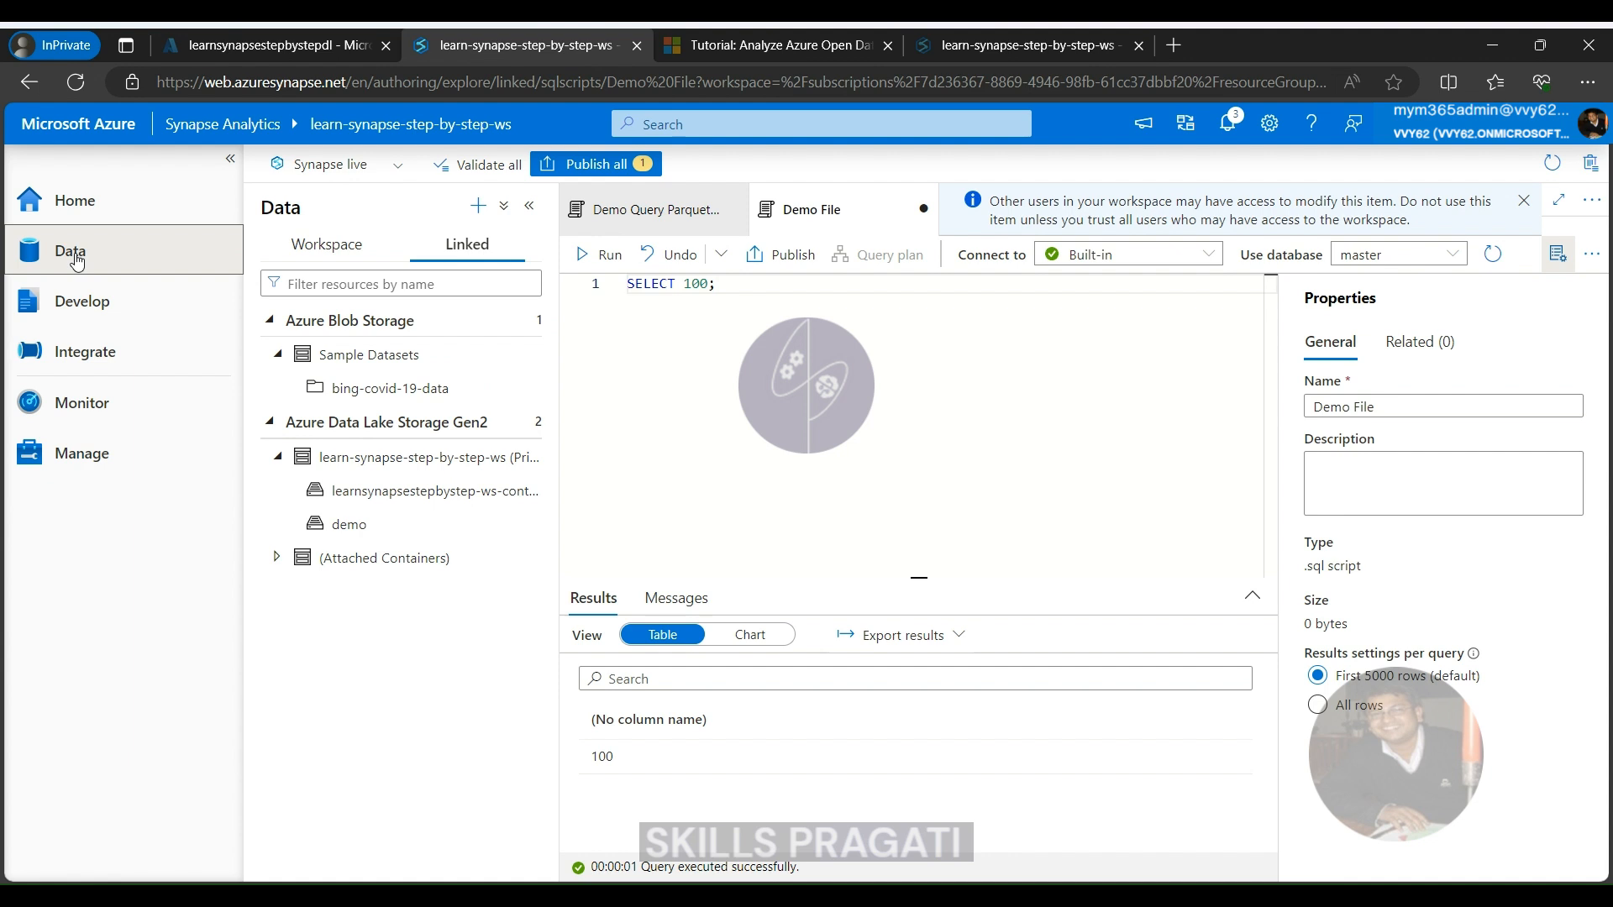
click(351, 523)
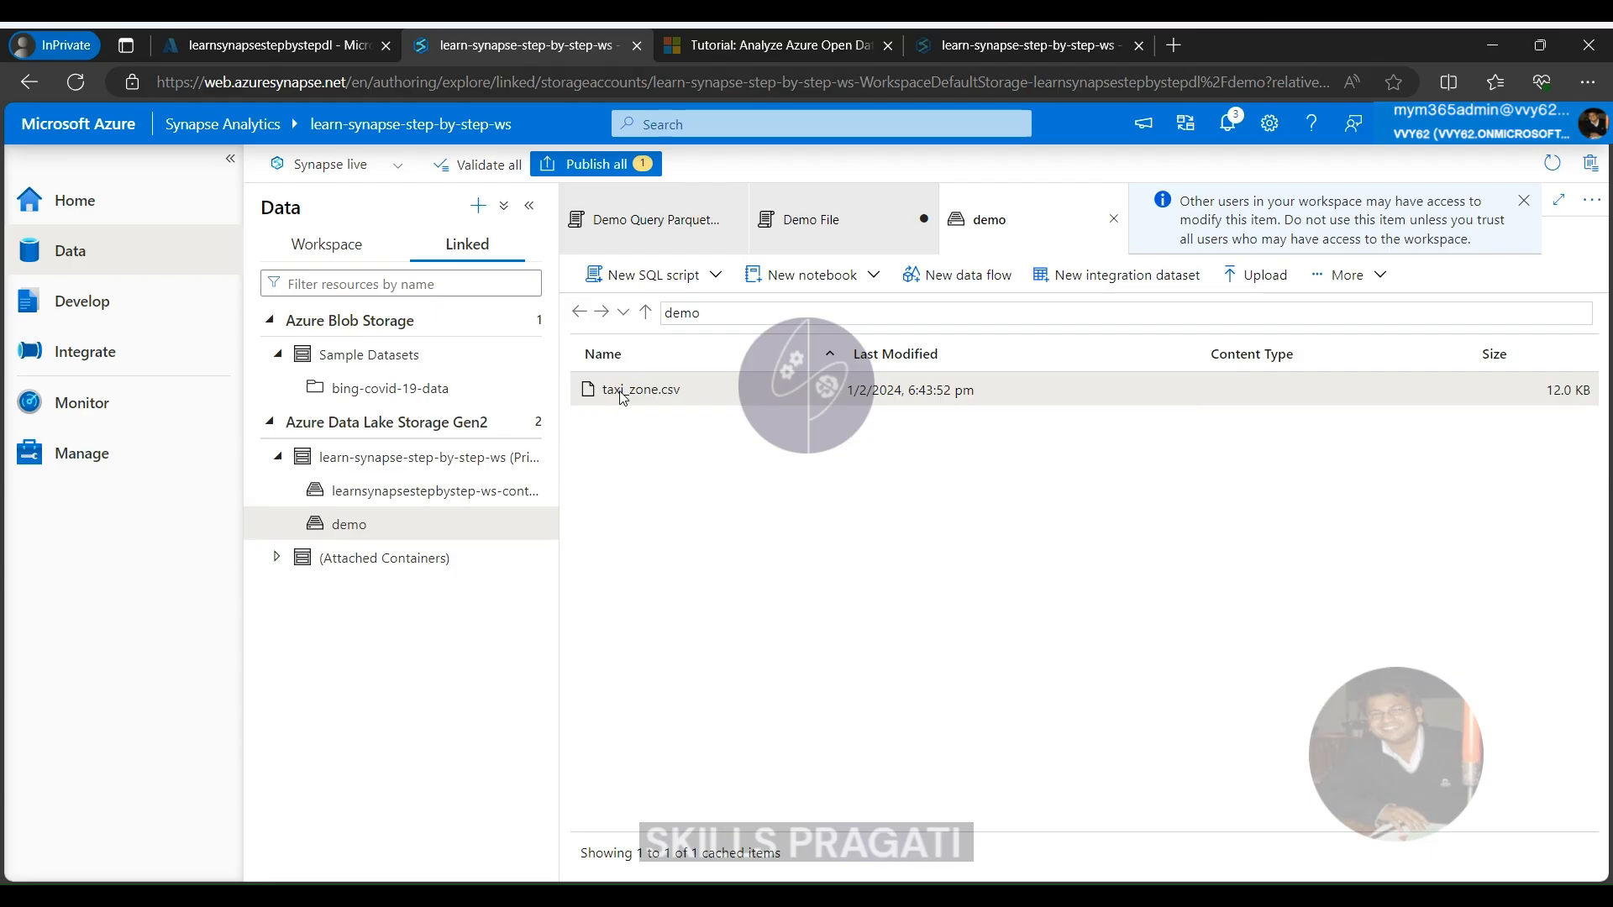
right_click(622, 397)
mouse_move(754, 451)
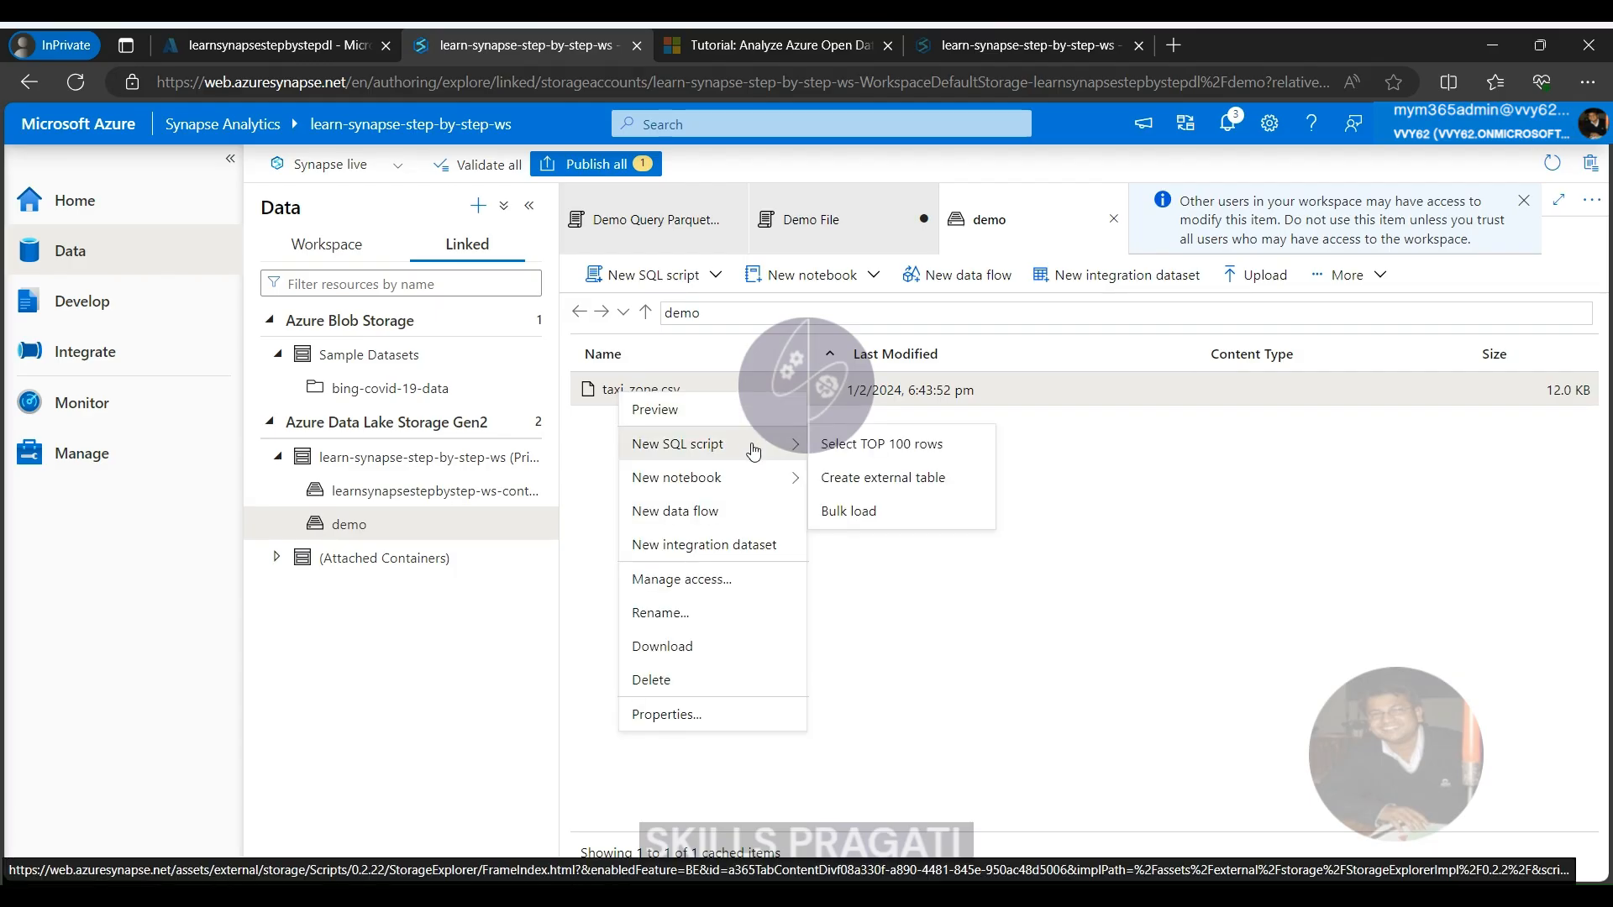
click(841, 444)
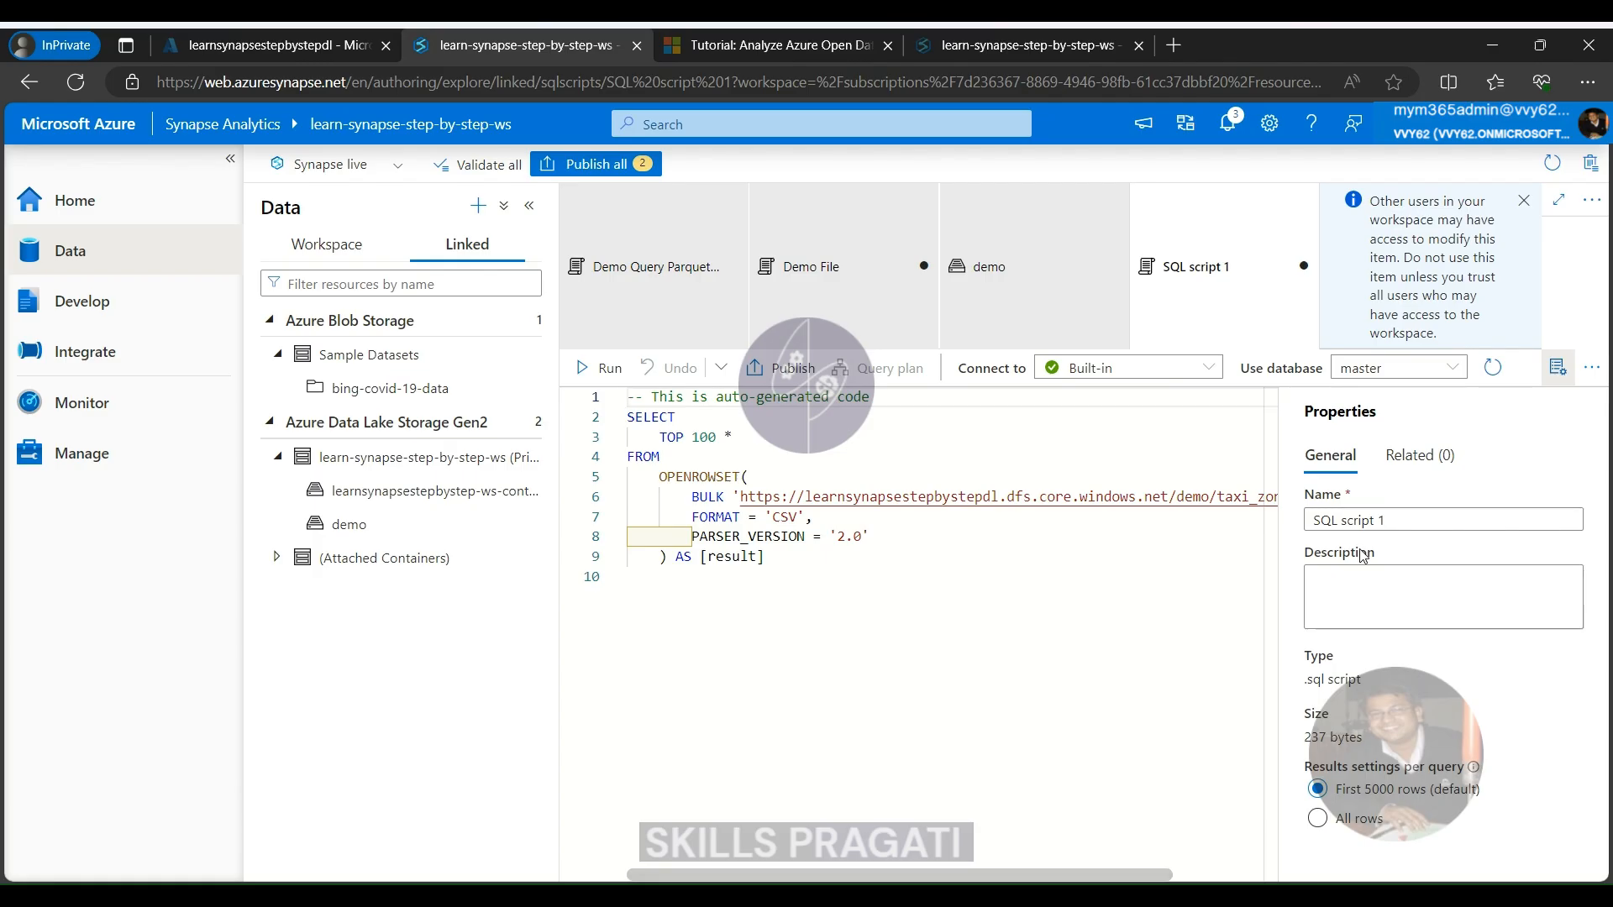
Rename the generated SQL script as "Query Taxi Zones"
triple_click(1432, 511)
text(Qu)
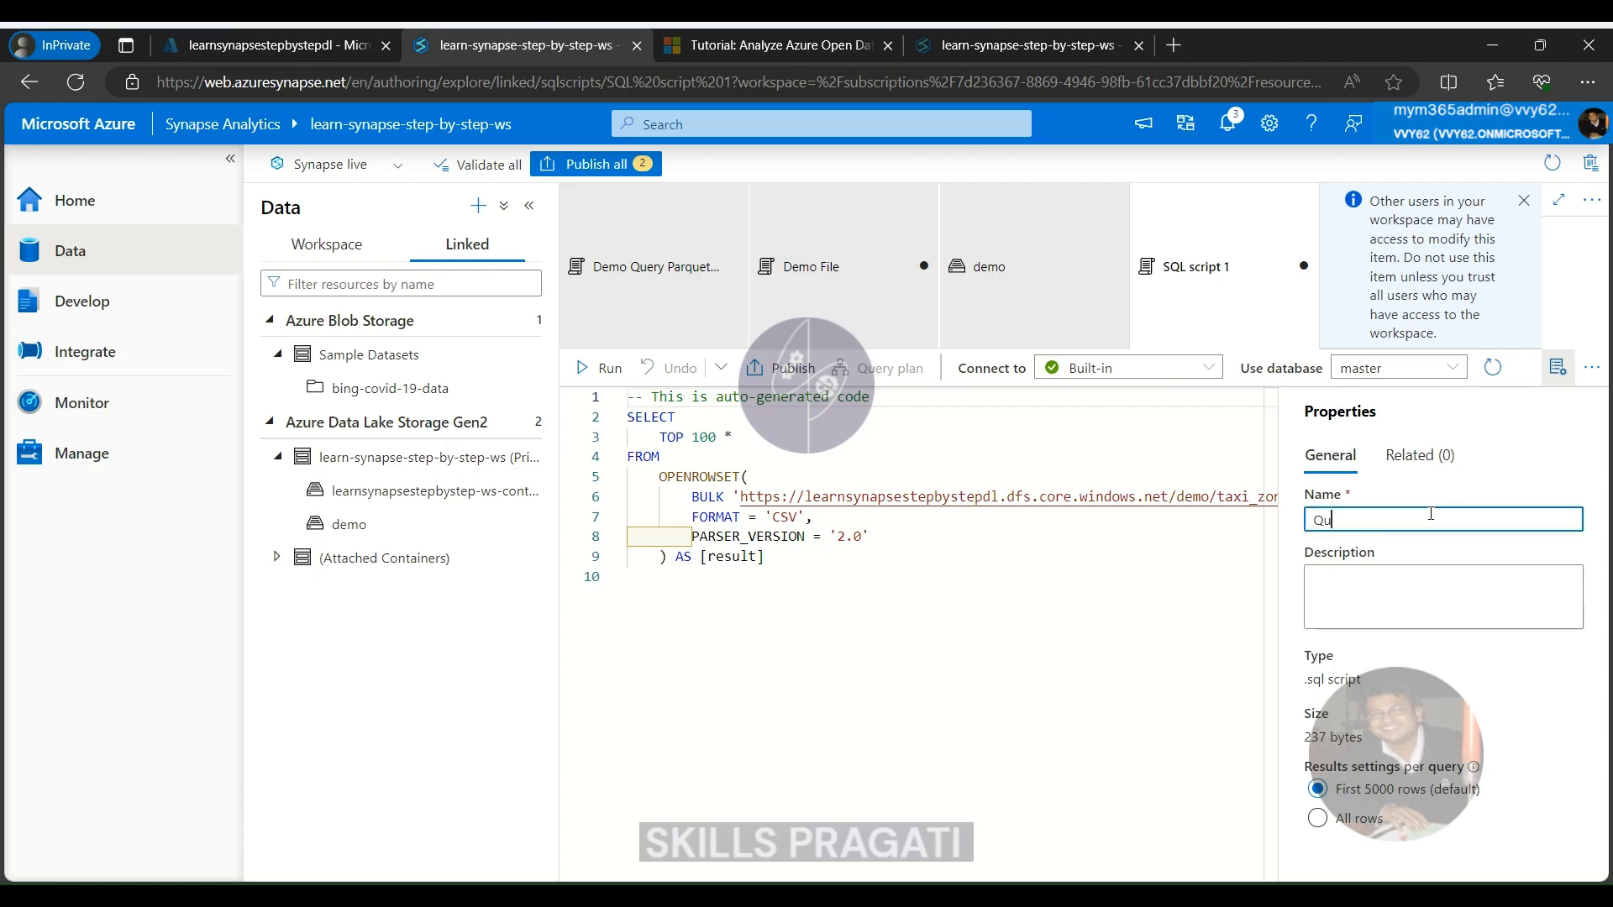
text(ery Taxi Zones)
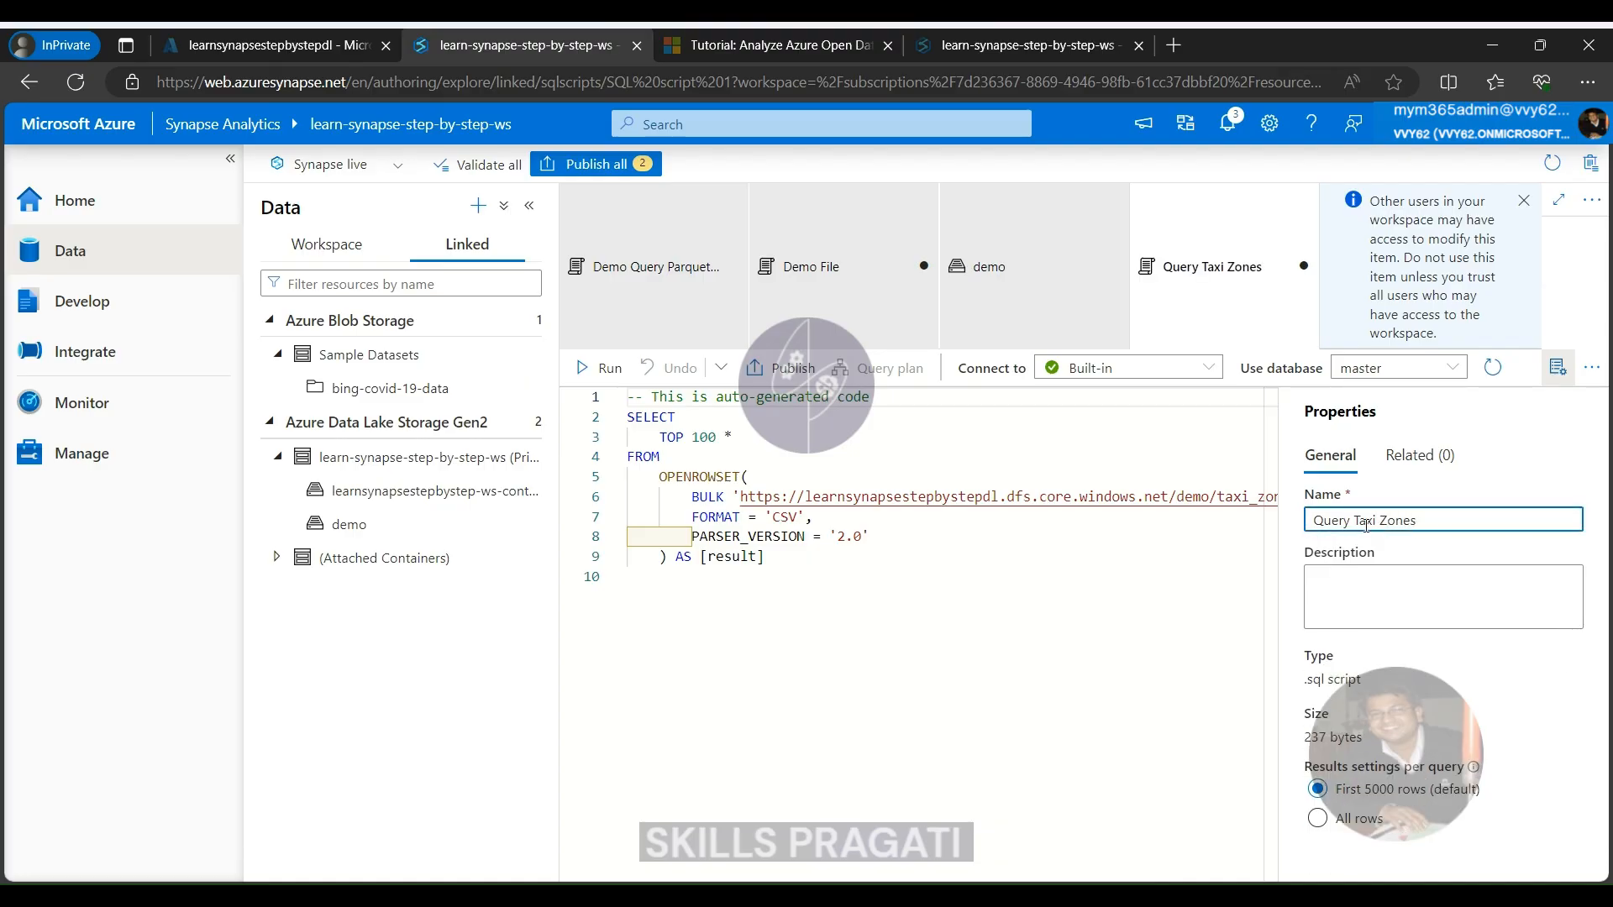
click(925, 596)
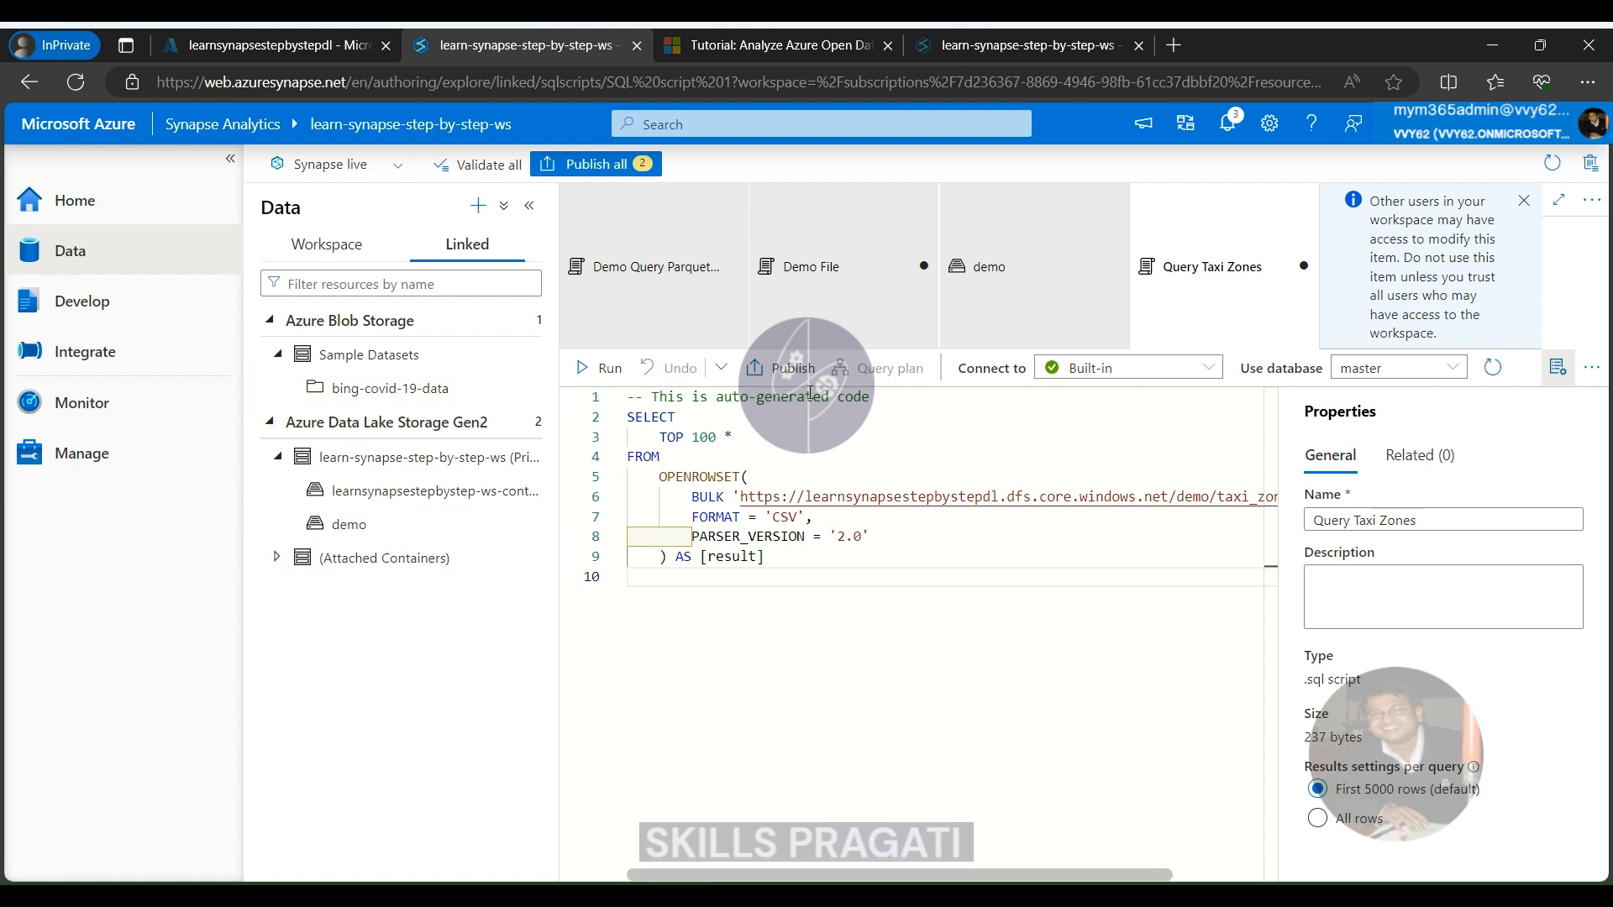
Move the Query Taxi Zones script into the Demo folder in the Develop hub
click(63, 309)
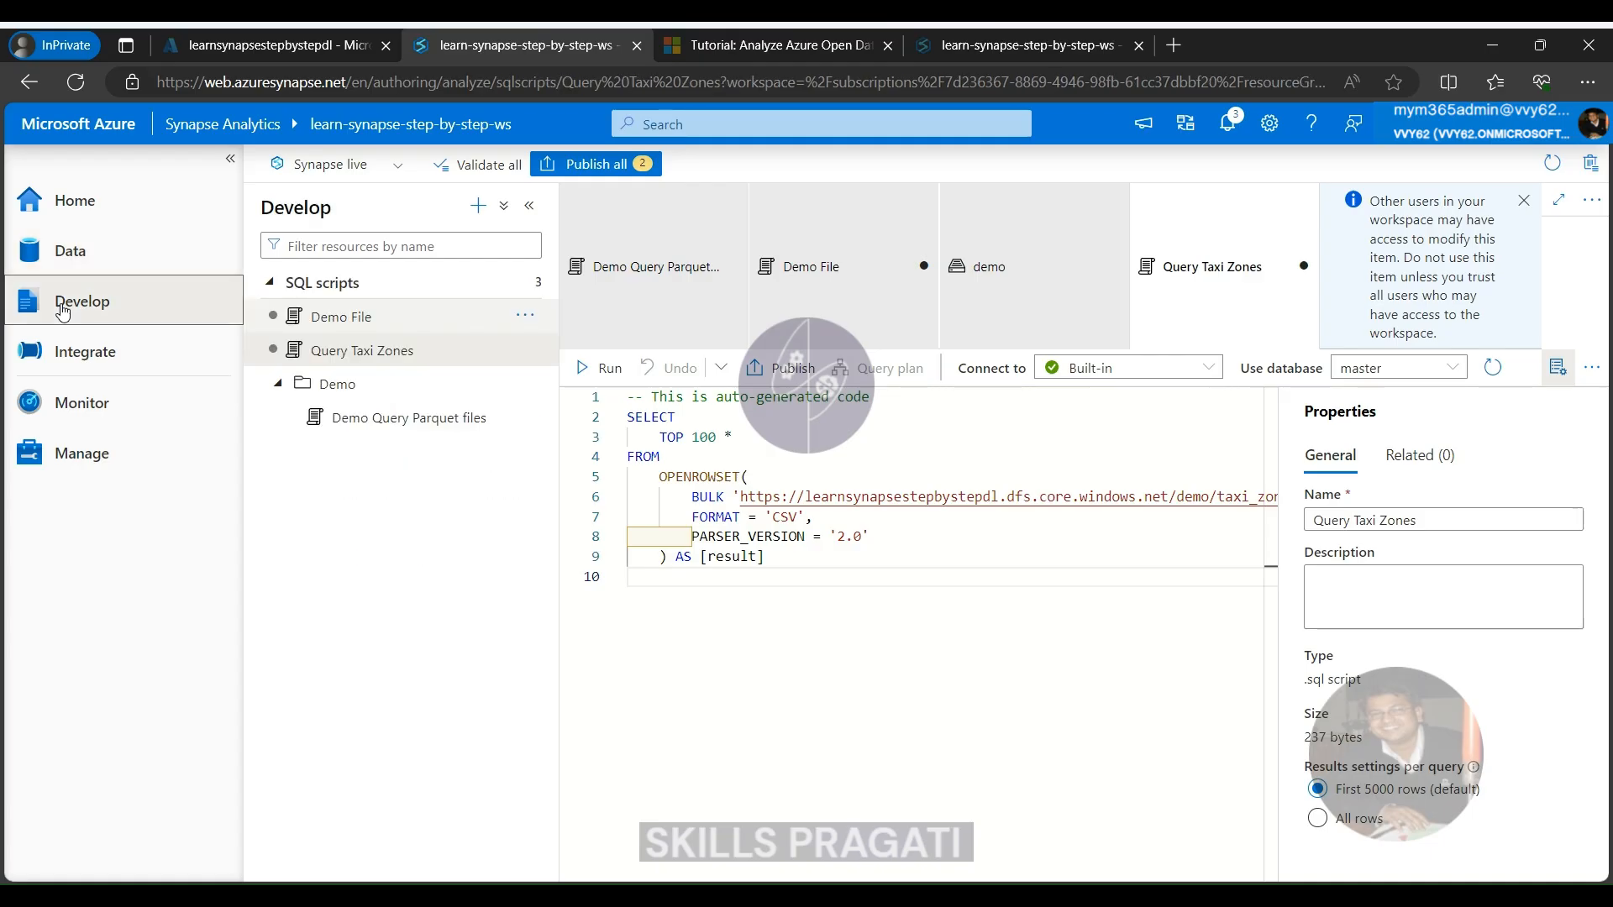
click(341, 360)
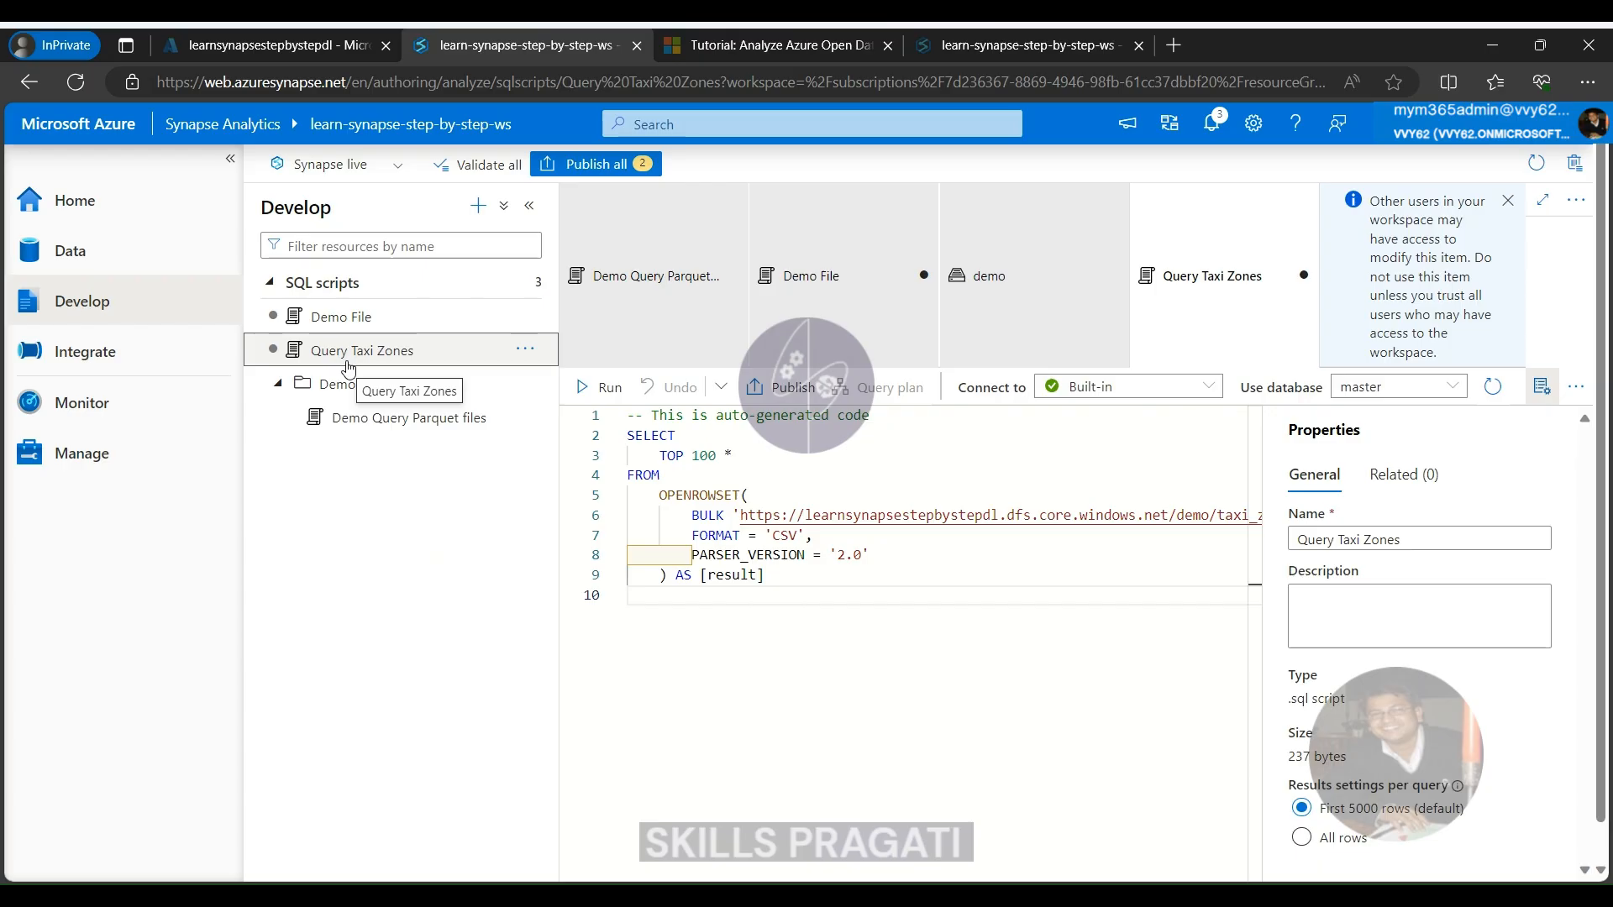
drag(348, 367, 382, 439)
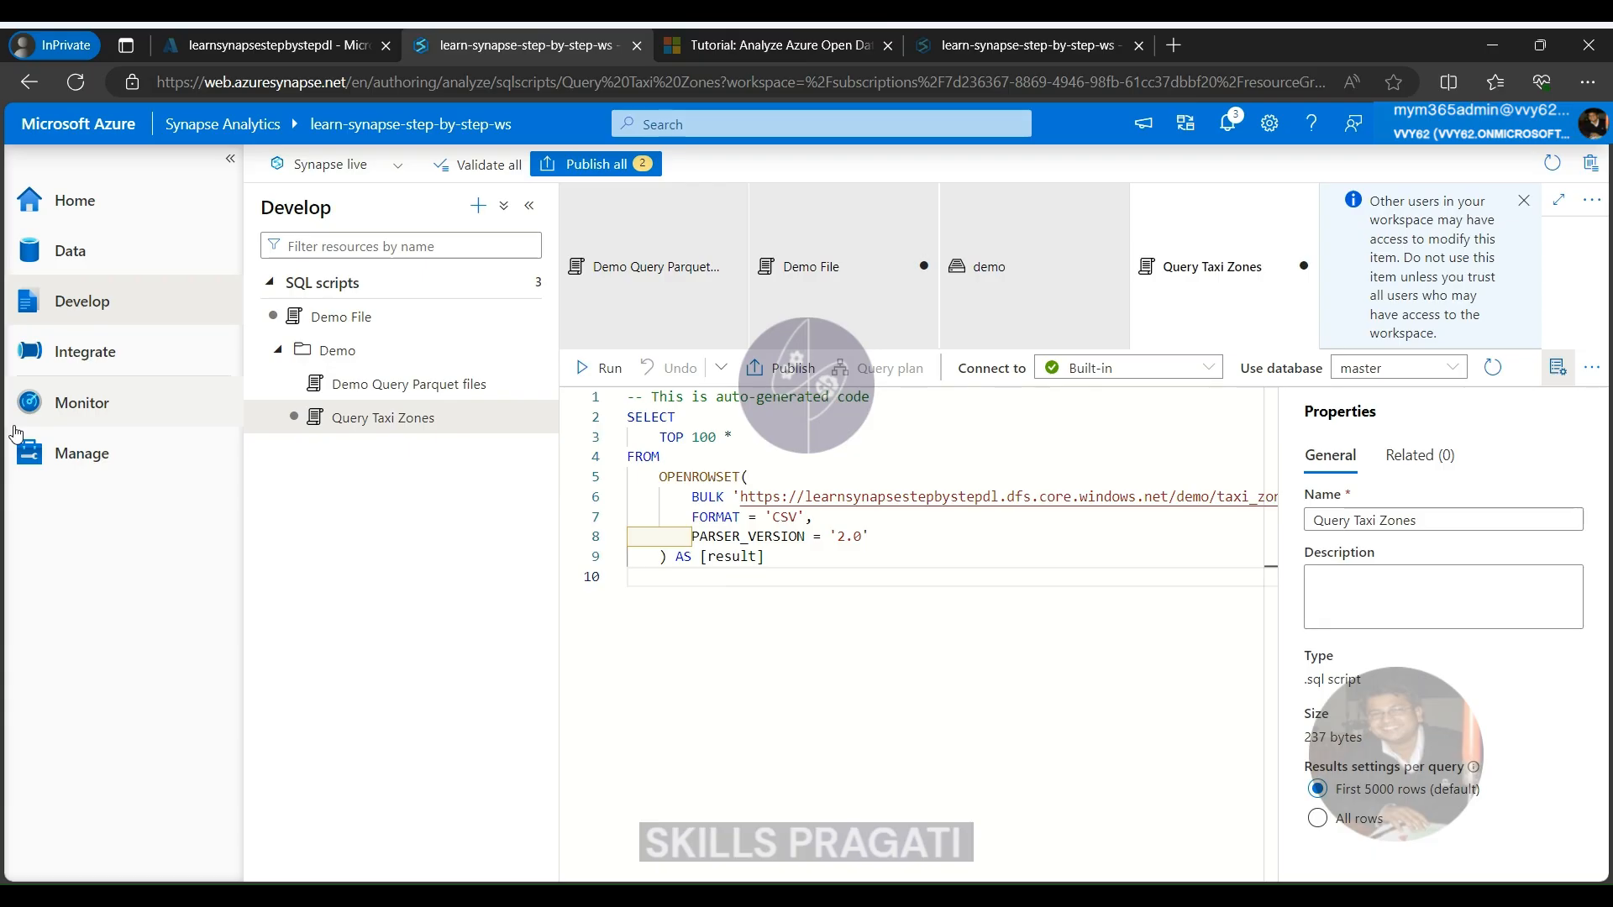
click(730, 579)
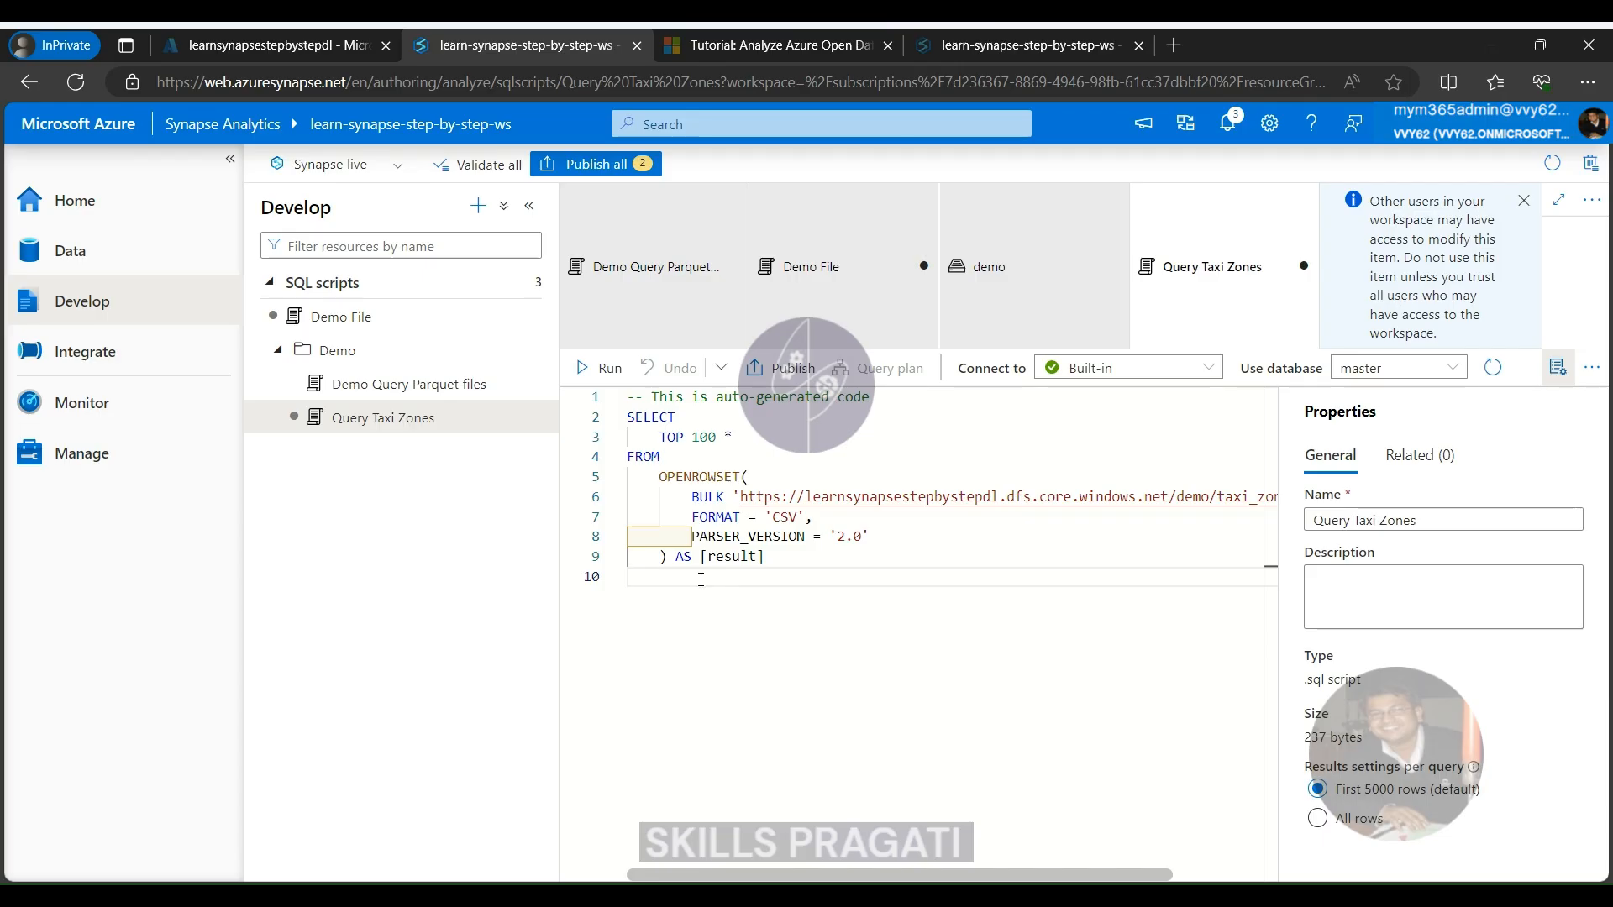
Publish the pending Demo File and Query Taxi Zones scripts to the live environment
click(574, 165)
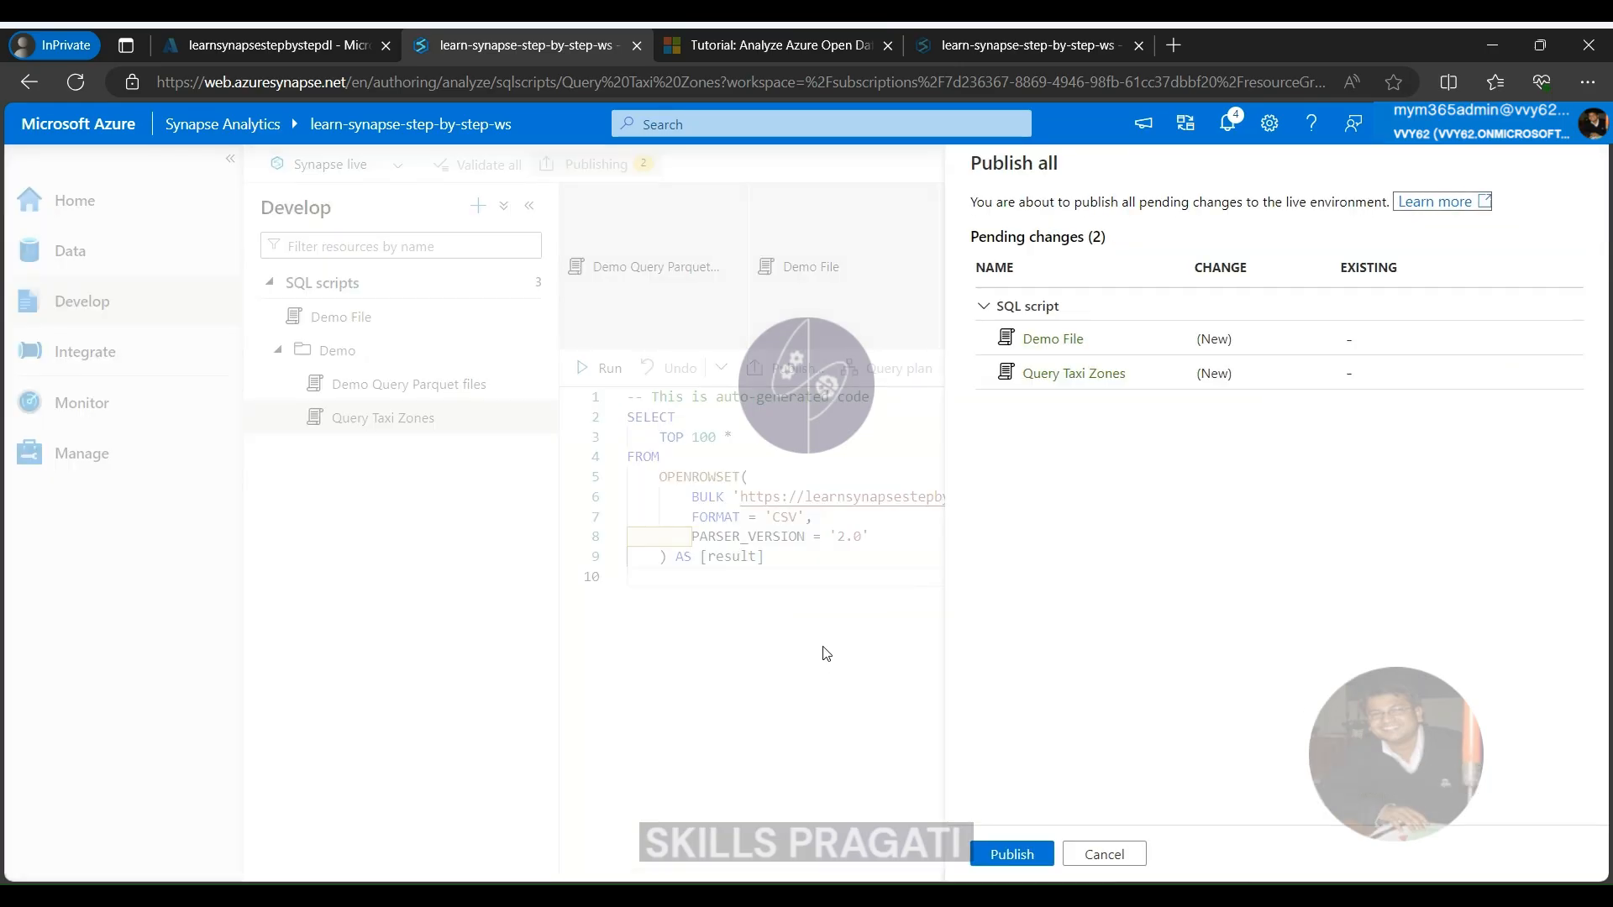
click(1023, 854)
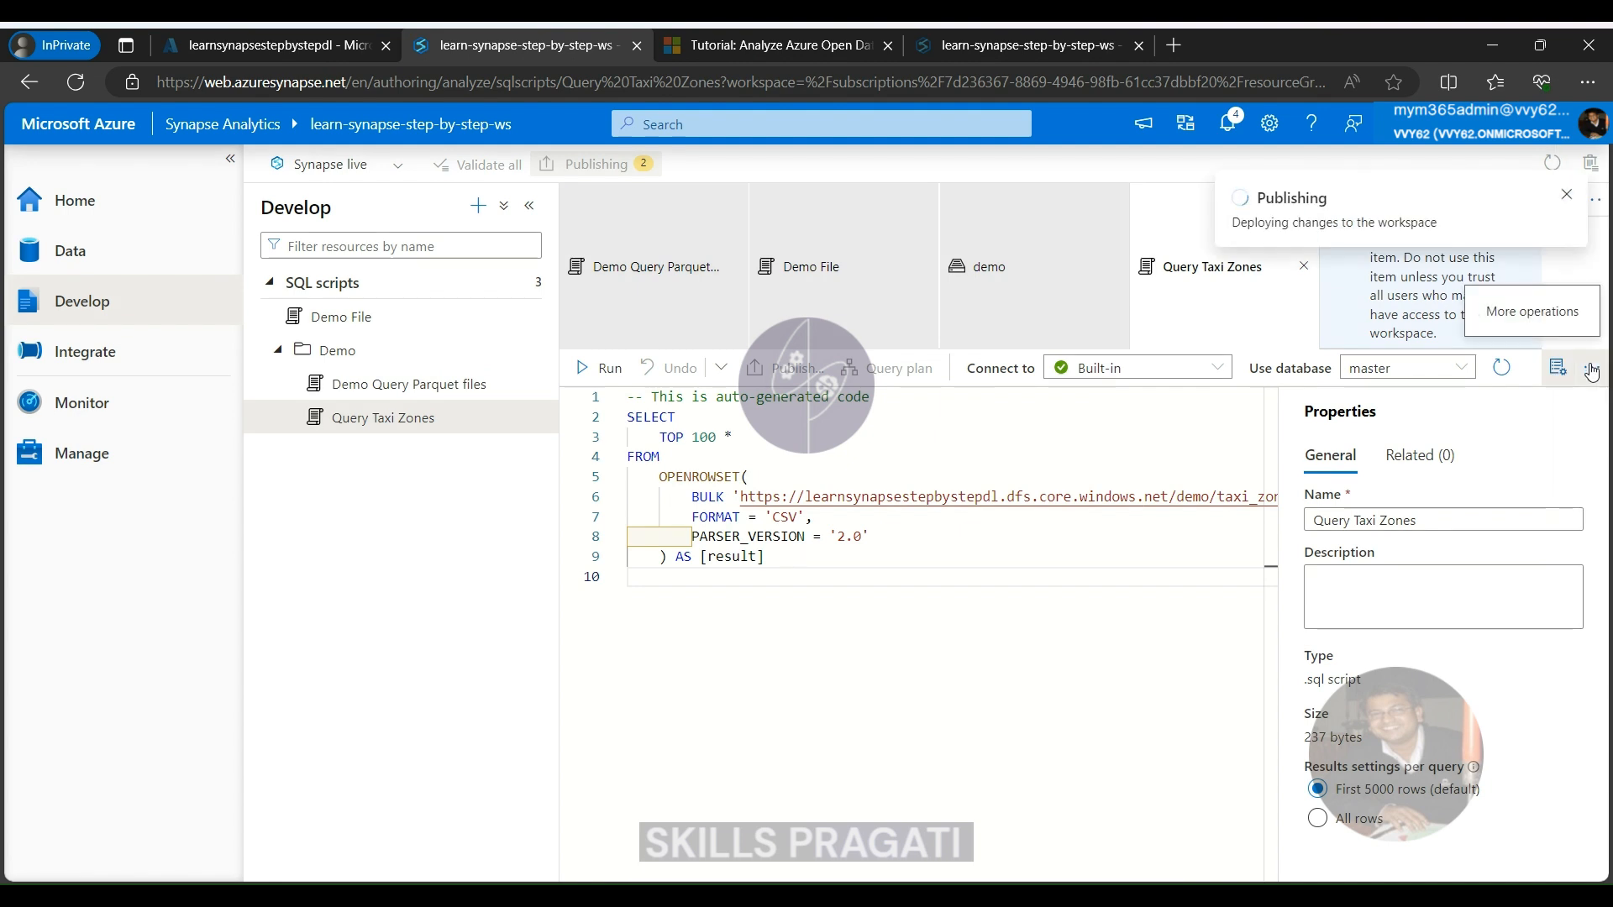
Open the list of additional operations for the Query Taxi Zones script
click(1592, 371)
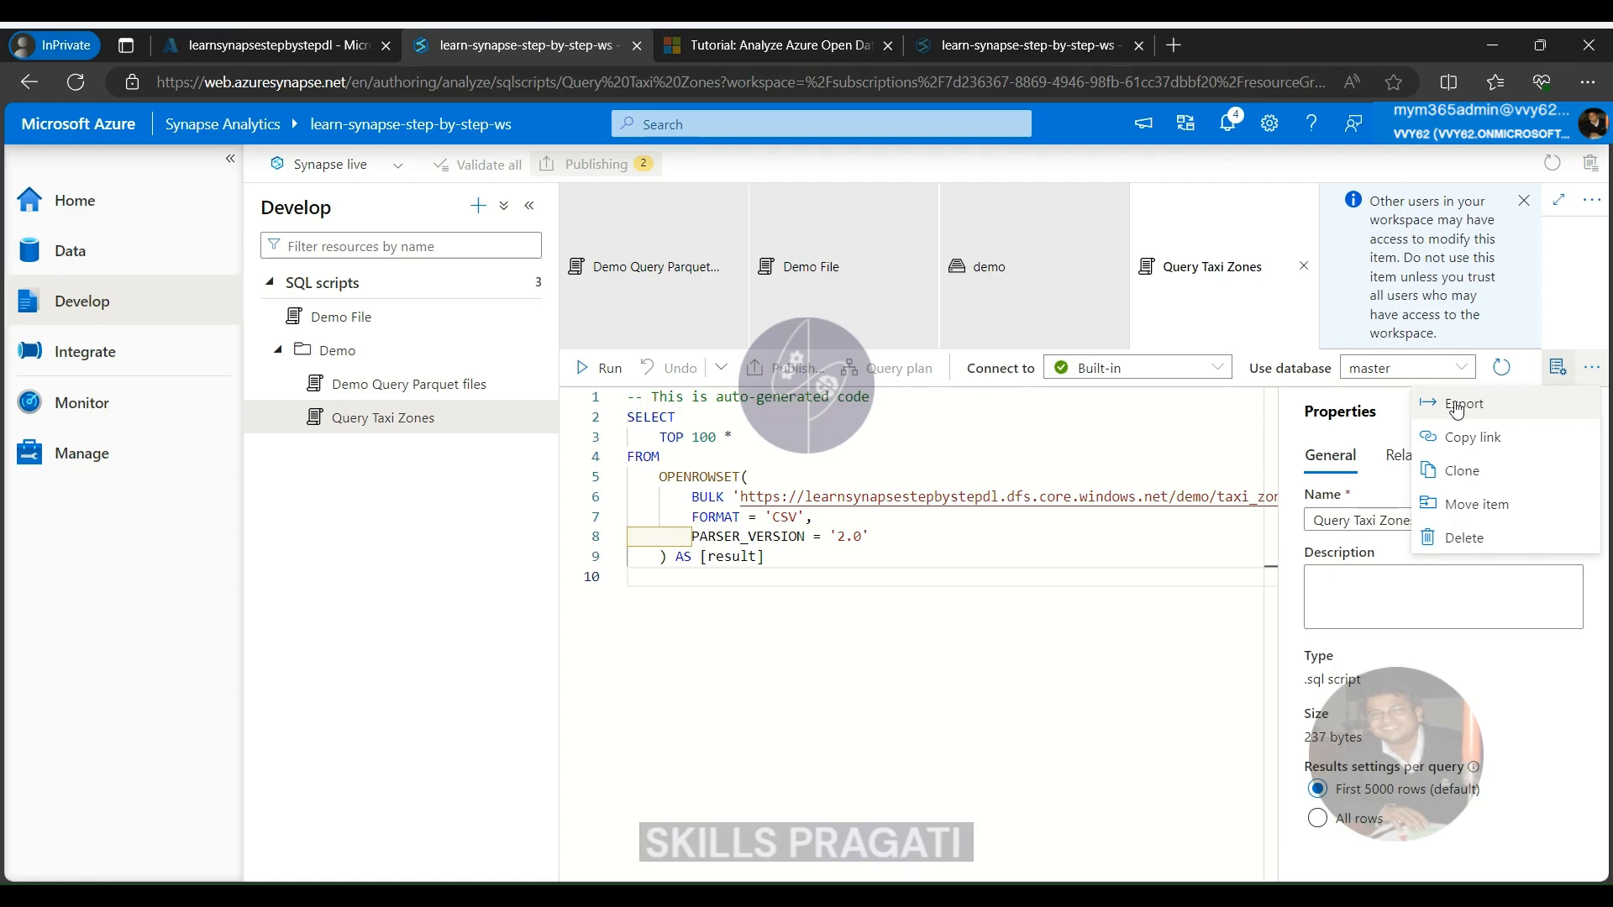